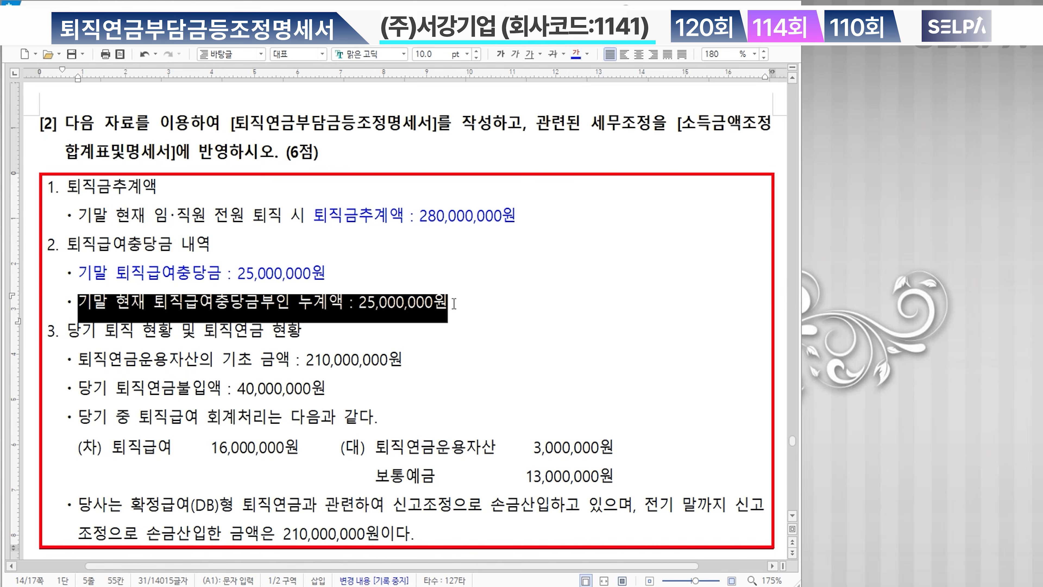
- Colour the '기말 현재 퇴직급여충당금부인 누계액 : 25,000,000원' text blue and '기초 금액 : 210,000,000원' red
click(576, 54)
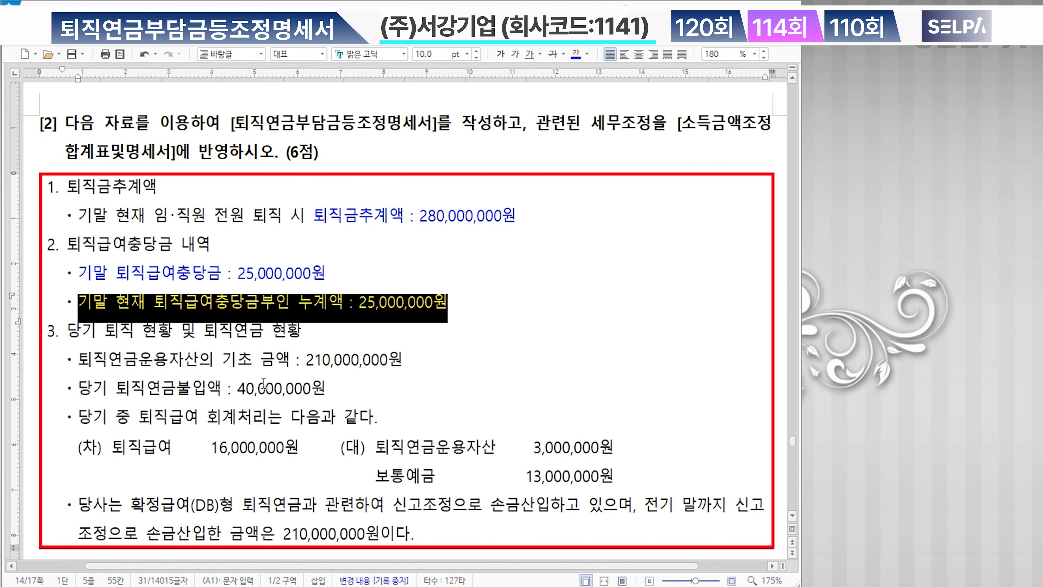
drag(222, 359, 407, 361)
click(576, 54)
click(587, 55)
click(599, 113)
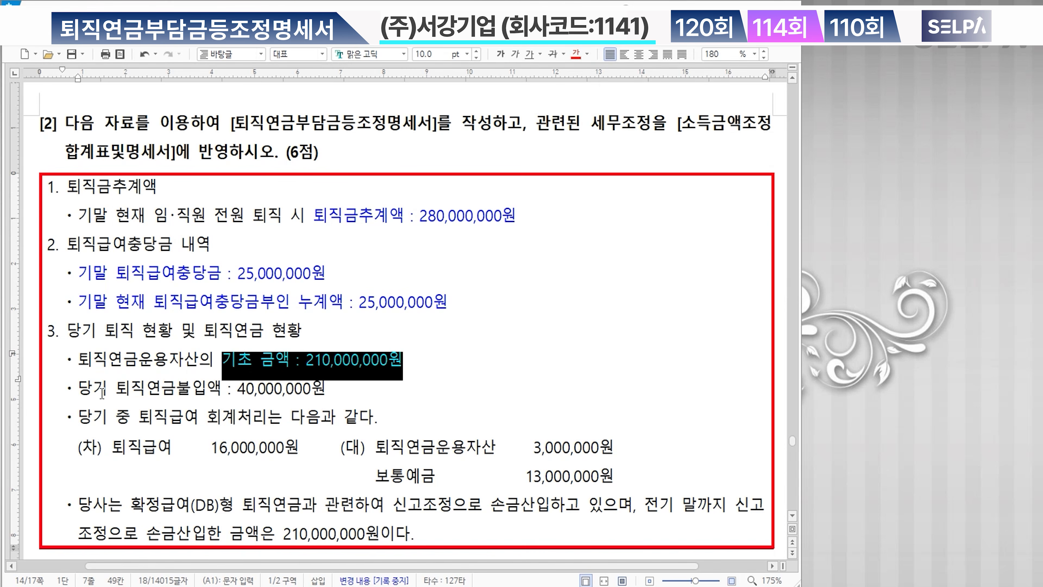
- Colour '퇴직연금불입액 : 40,000,000원' and the credit entry '퇴직연금운용자산 3,000,000' red
drag(116, 388, 342, 393)
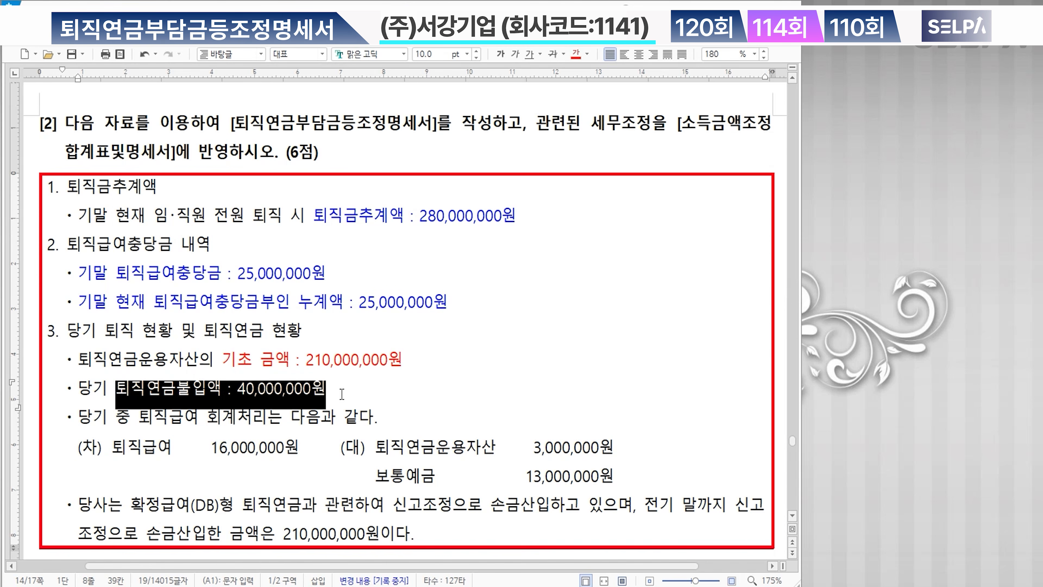
click(576, 53)
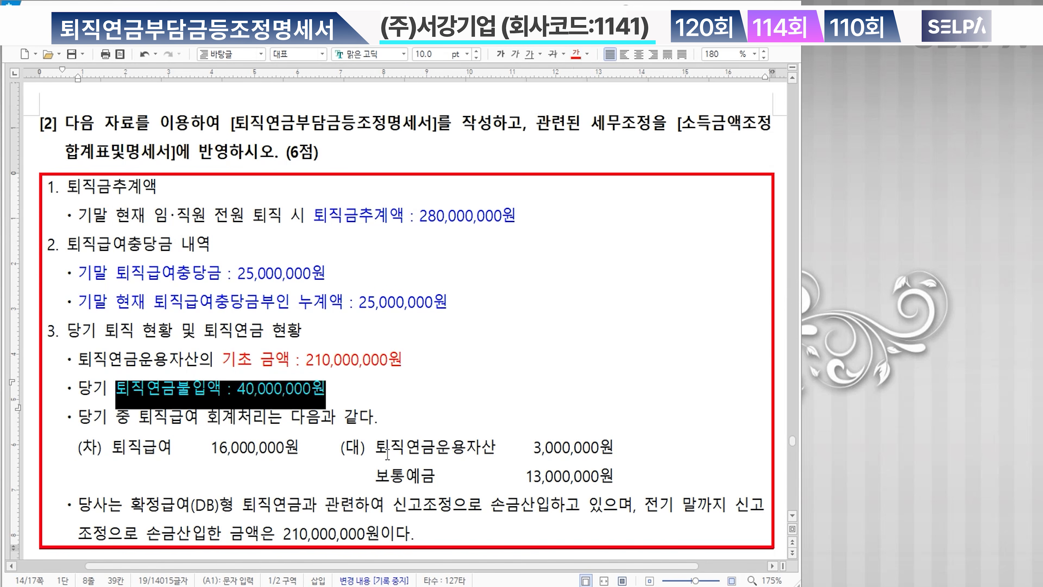
drag(376, 448, 600, 448)
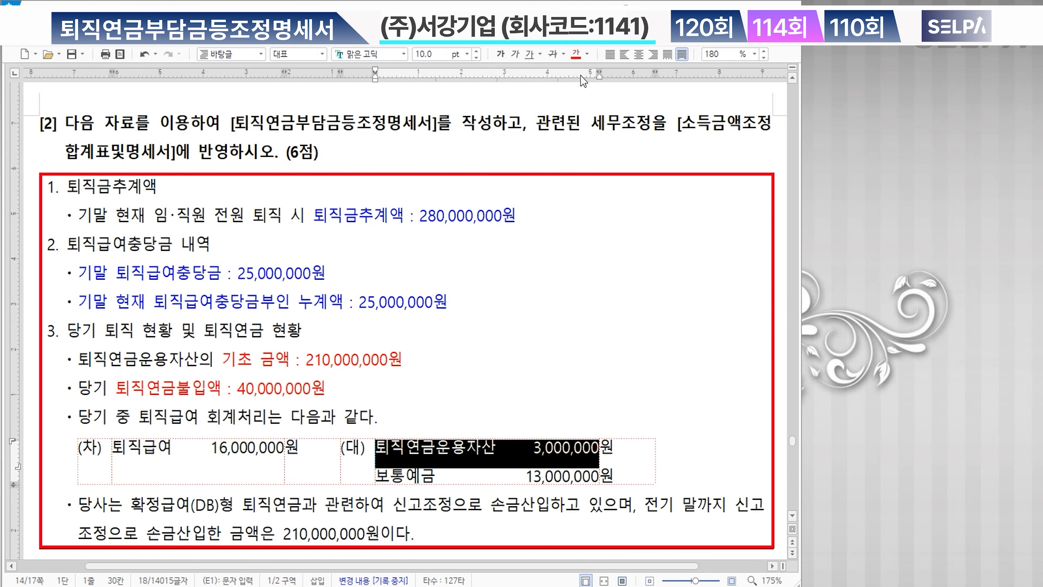
click(576, 53)
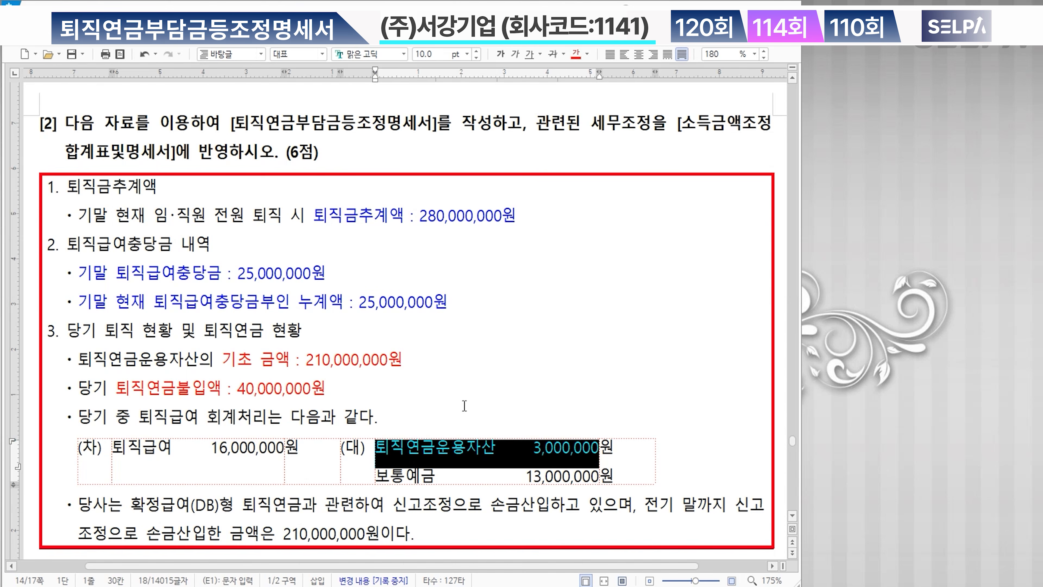
click(494, 394)
scroll(505, 398, down, 2)
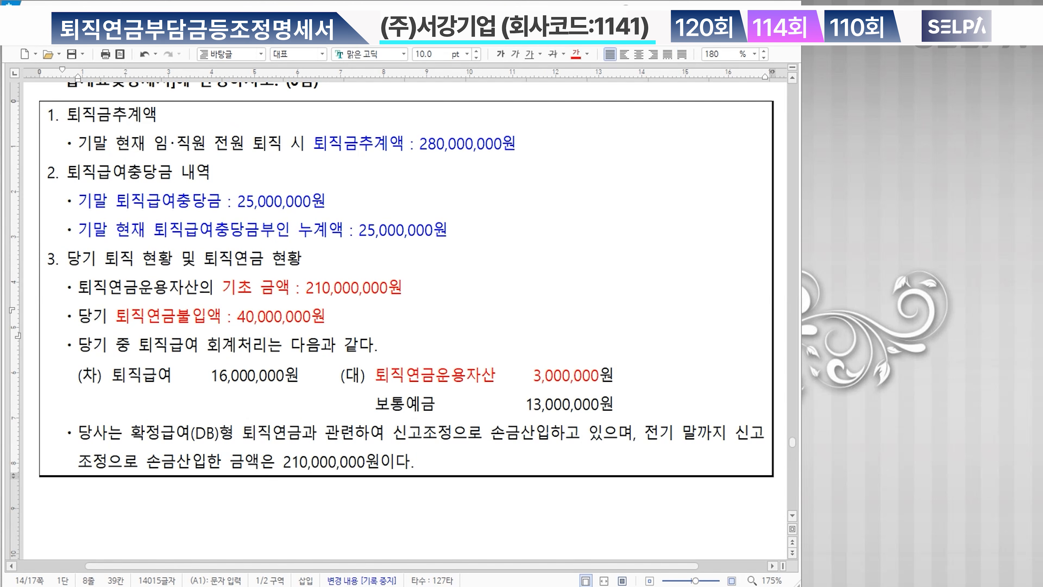
- Switch to KcLep, find the form with 'ㅌㅈㅇ', open 퇴직연금부담금등조정명세서 and place its window below the problem data
key(alt+Tab)
key(ctrl+Return)
text(ㅌㅈㅇ)
key(Return)
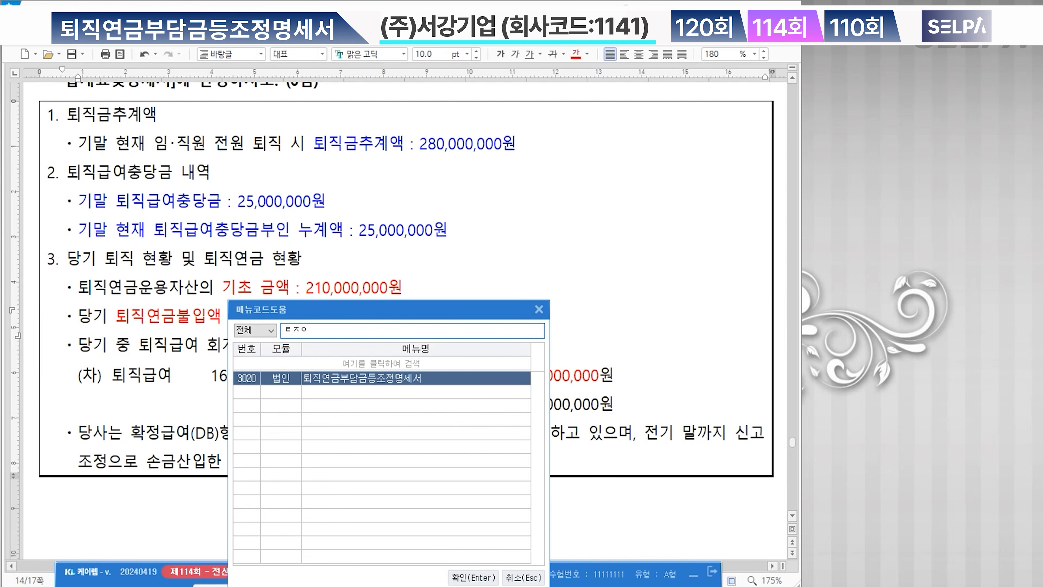
key(Return)
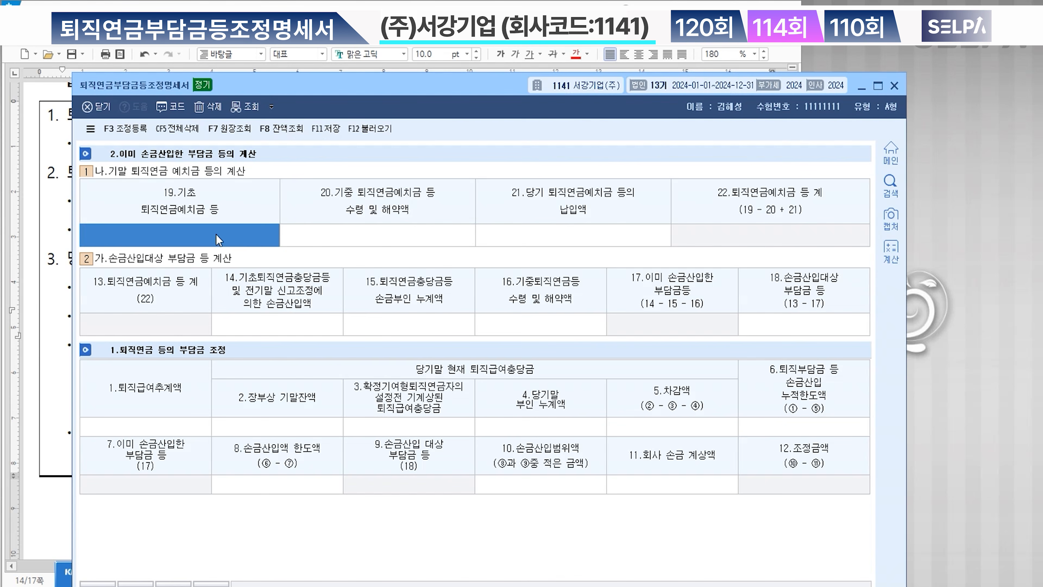
drag(436, 84, 440, 322)
- In 나.기말 퇴직연금 예치금 등의 계산, enter 210,000,000 for item 19, 3,000,000 for item 20 and 40,000,000 for item 21
scroll(478, 242, down, 4)
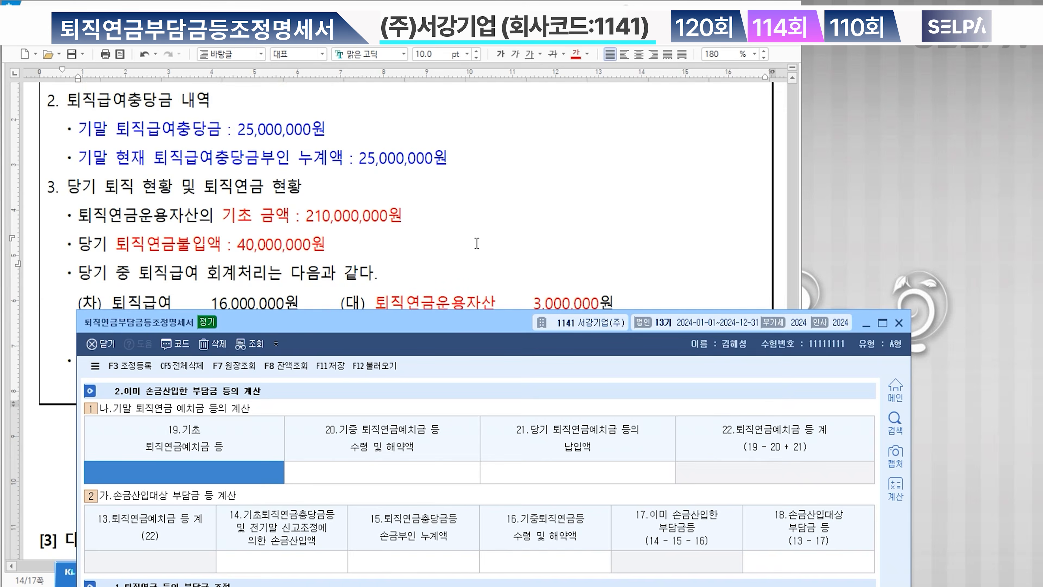
text(210000000)
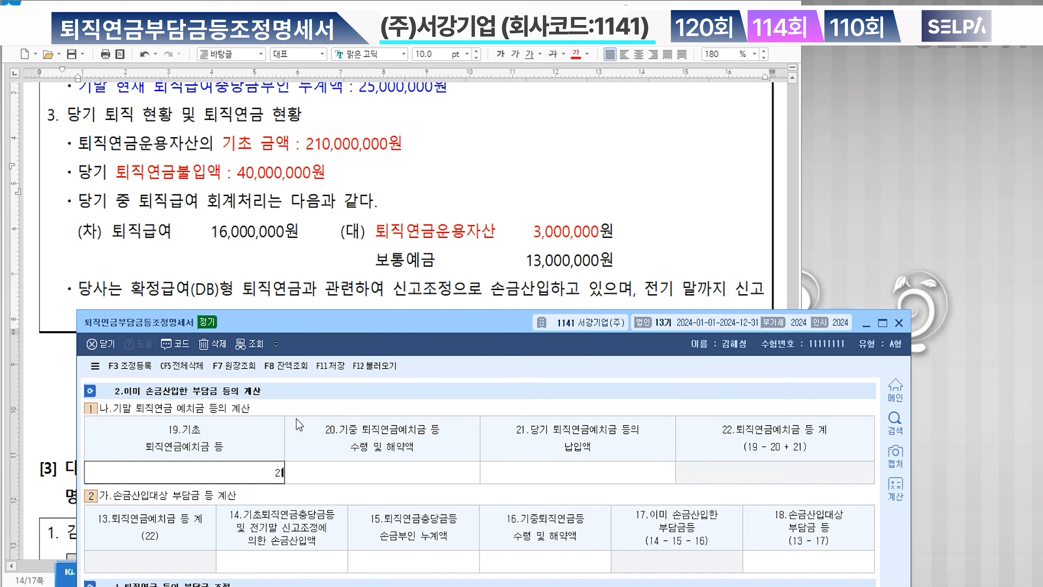
key(Return)
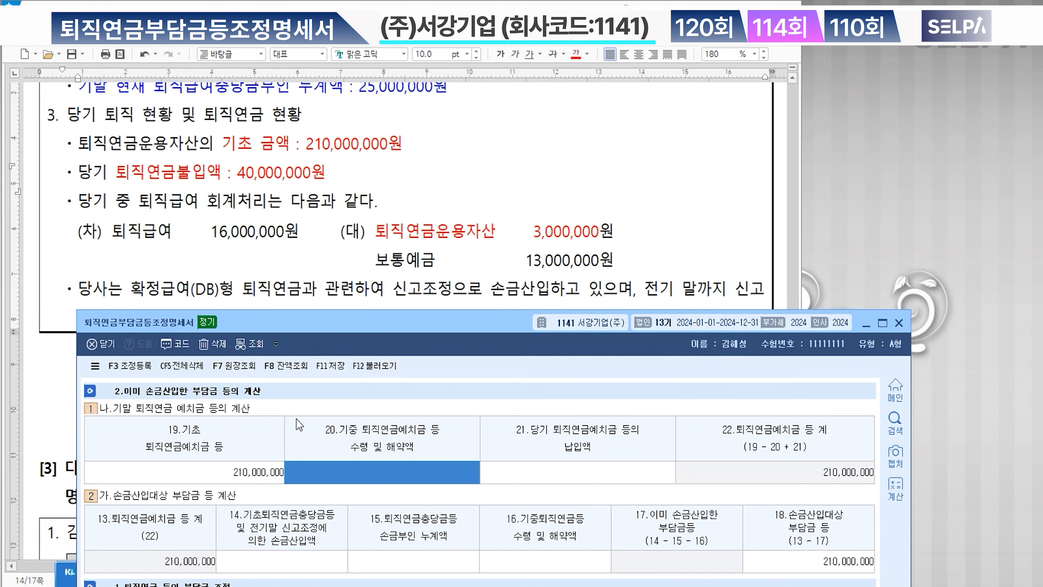
text(3000000)
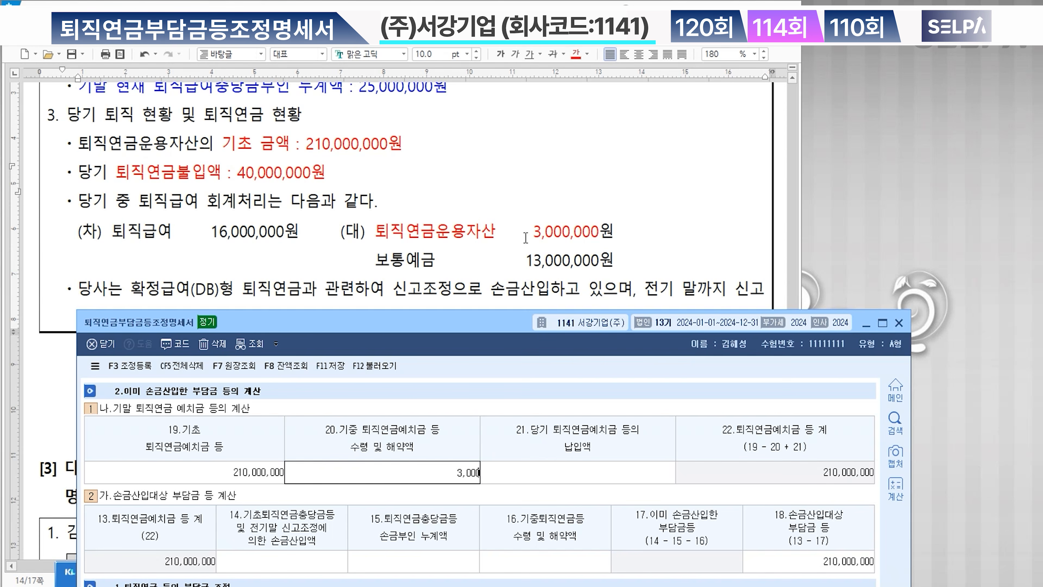
key(Return)
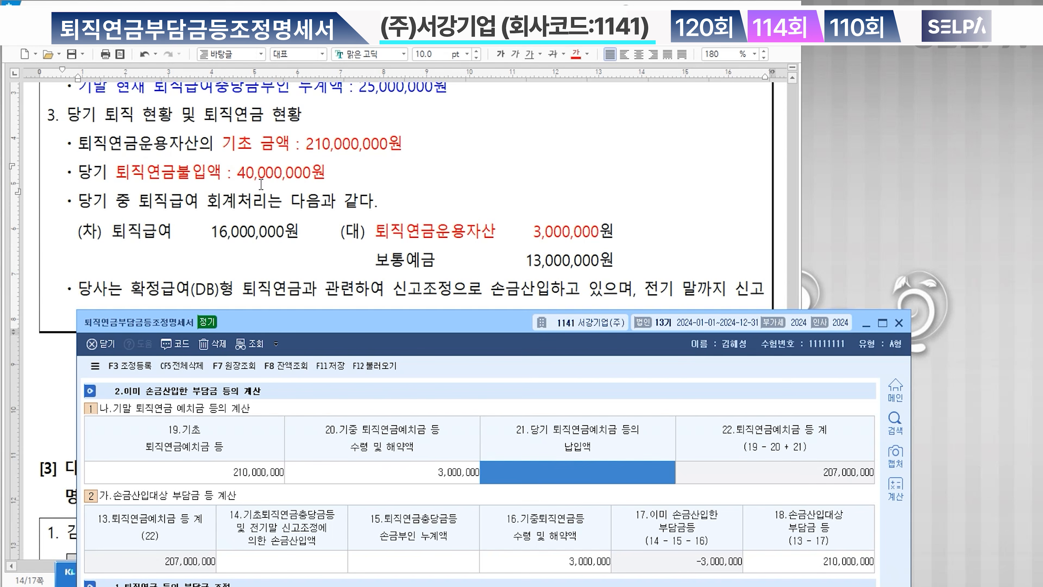
text(40000000)
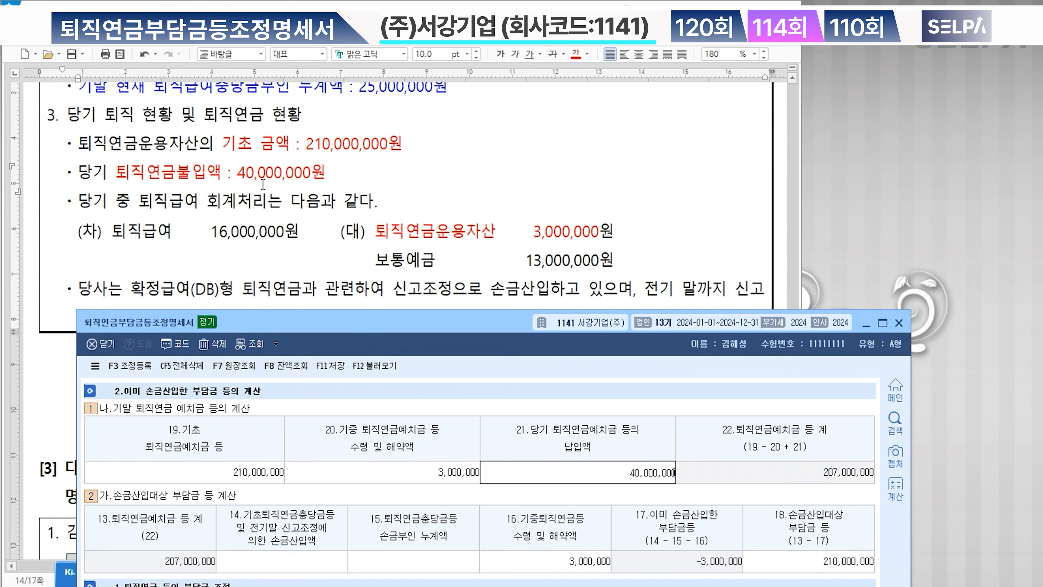
key(Return)
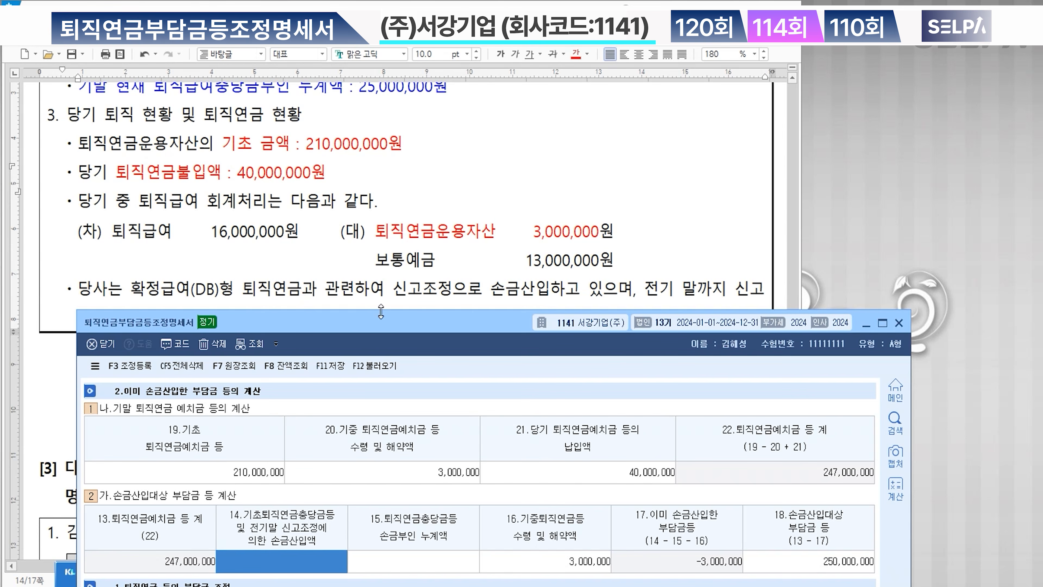
- Enter 210,000,000 in item 14, the prior-year deduction by tax-return adjustment, under 가.손금산입대상 부담금 등 계산
scroll(452, 284, down, 2)
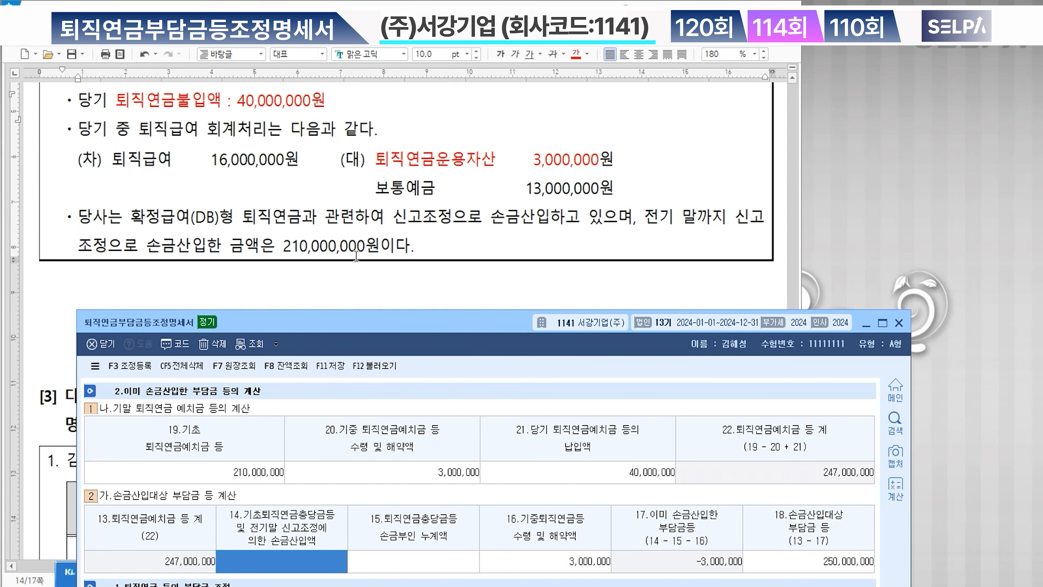
click(332, 556)
text(210000000)
key(Return)
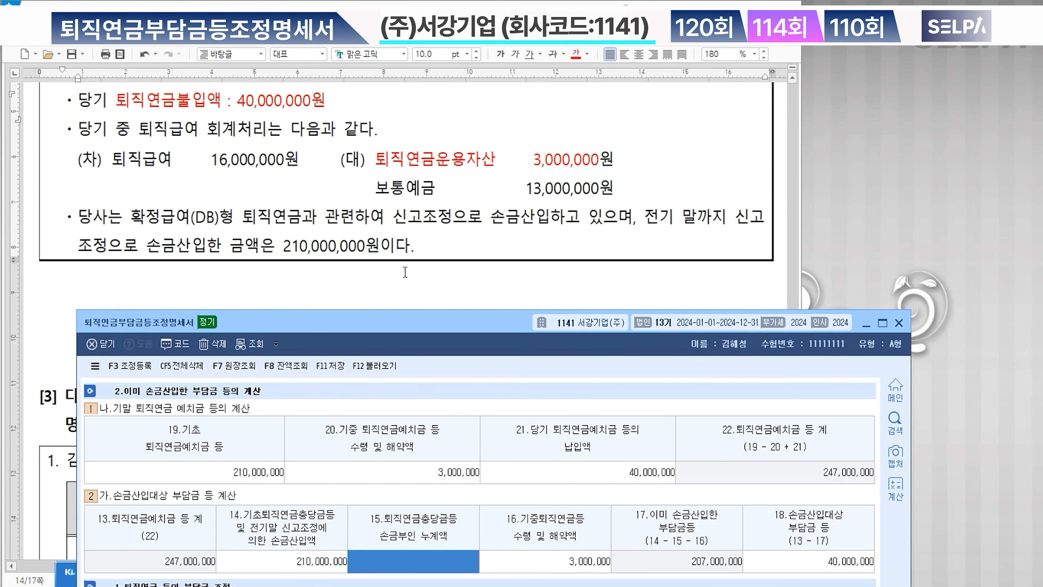
- Uncover the 퇴직연금 등의 부담금 조정 section and enter 280,000,000 in item 1, 퇴직급여추계액
drag(418, 322, 392, 203)
scroll(434, 137, down, 1)
scroll(434, 137, up, 3)
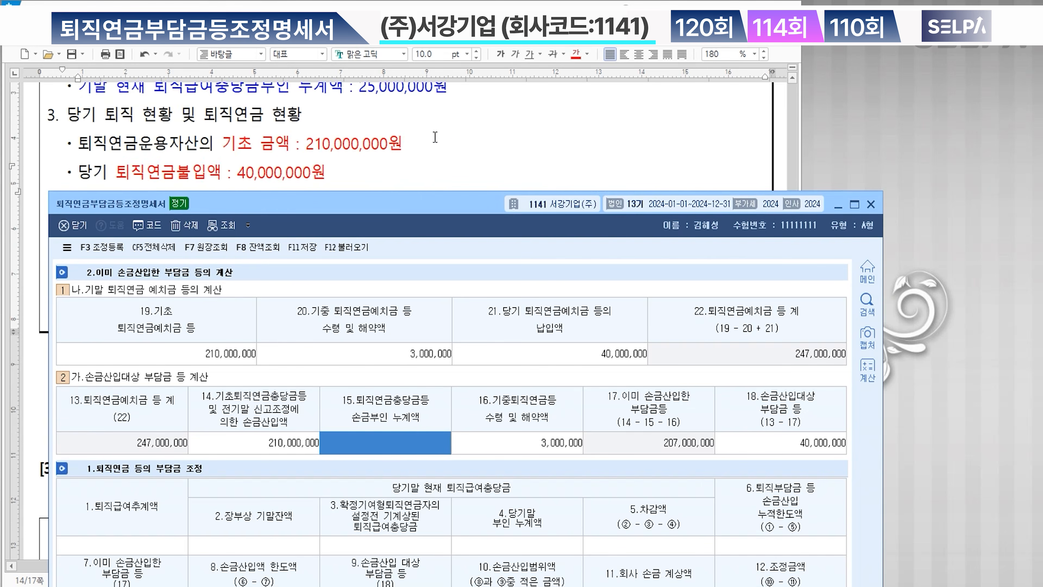
scroll(435, 137, up, 3)
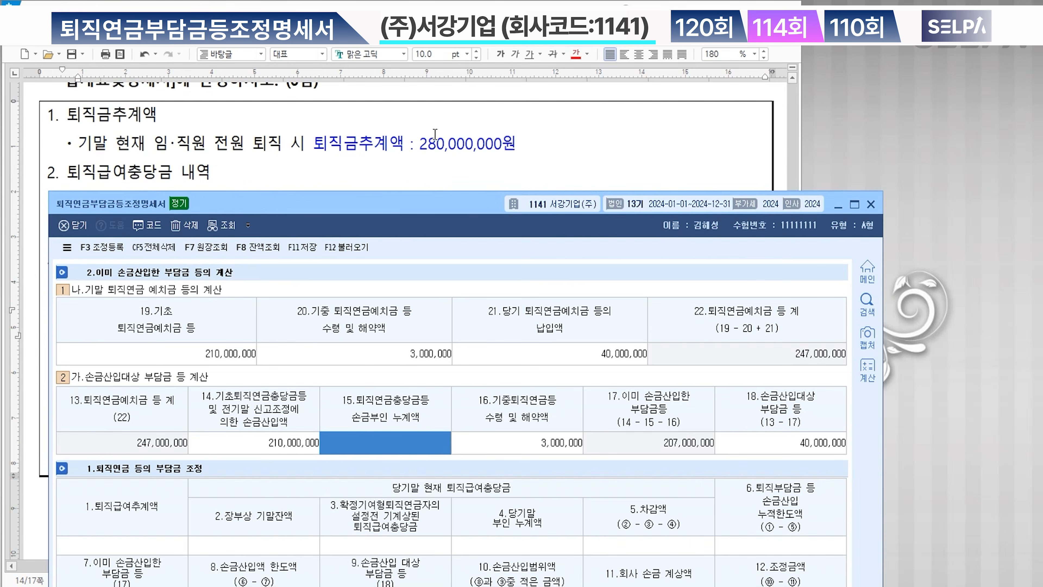
click(140, 546)
text(280000000)
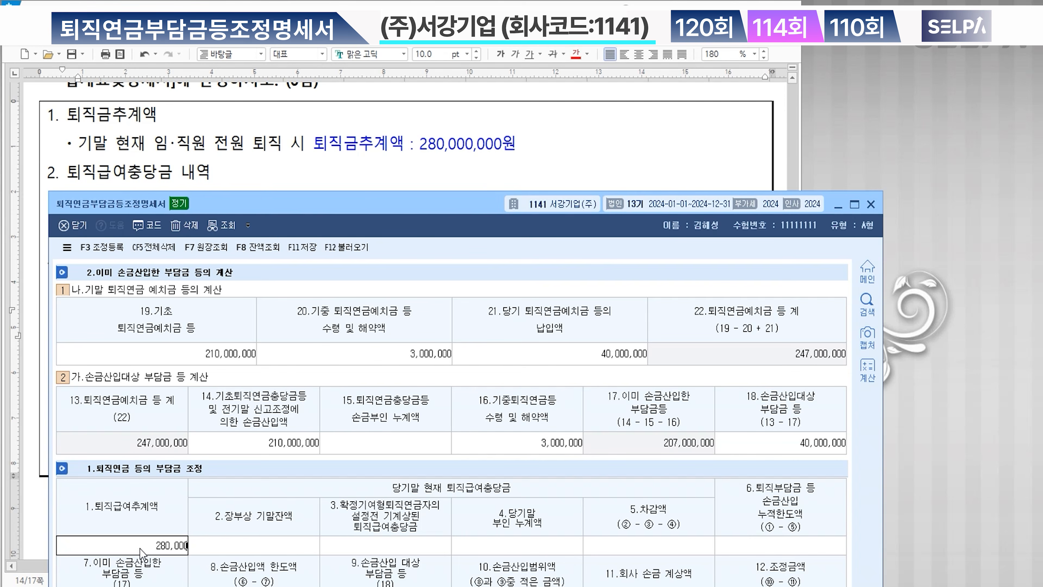
key(Return)
- Enter 25,000,000 in both item 2, 장부상 기말잔액, and item 4, 당기말 부인 누계액
scroll(340, 147, down, 3)
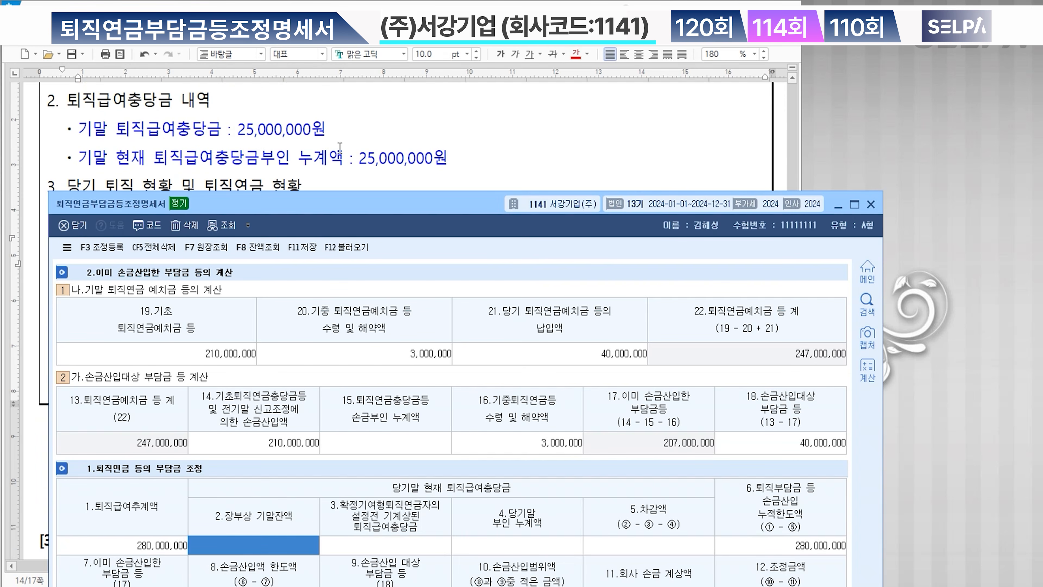
text(25000000)
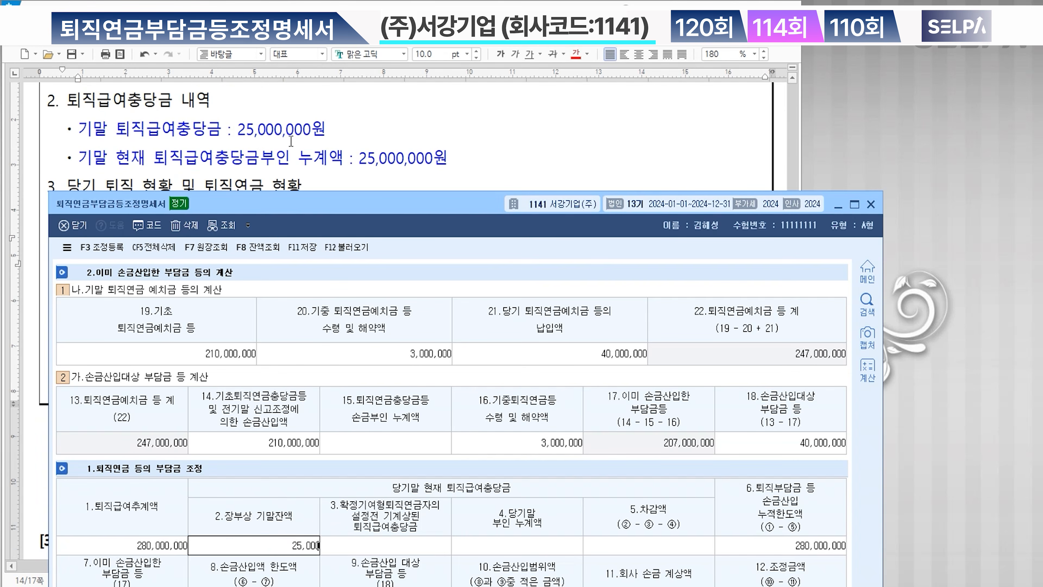
key(Return)
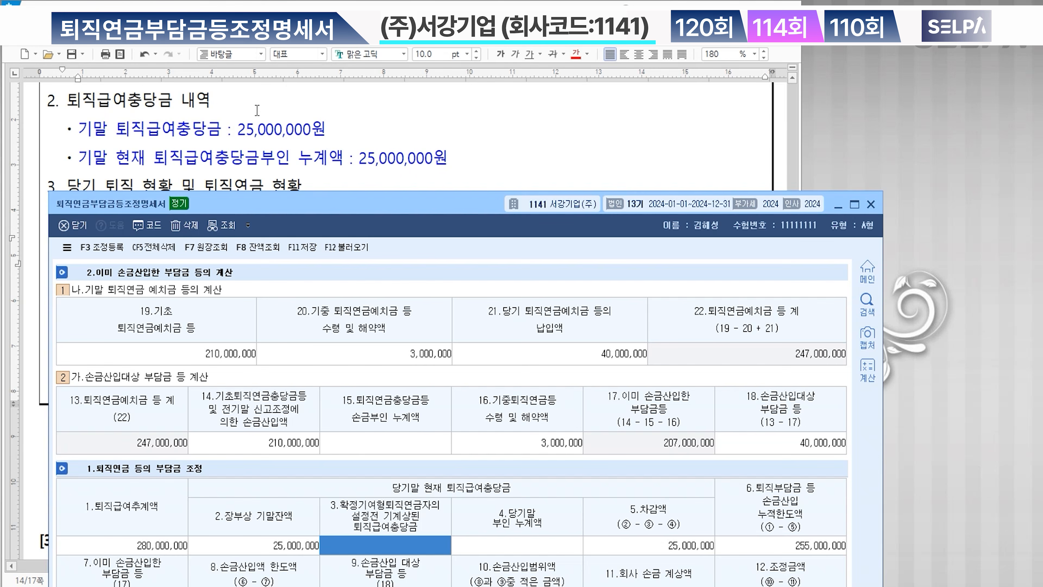
click(550, 545)
text(25000000)
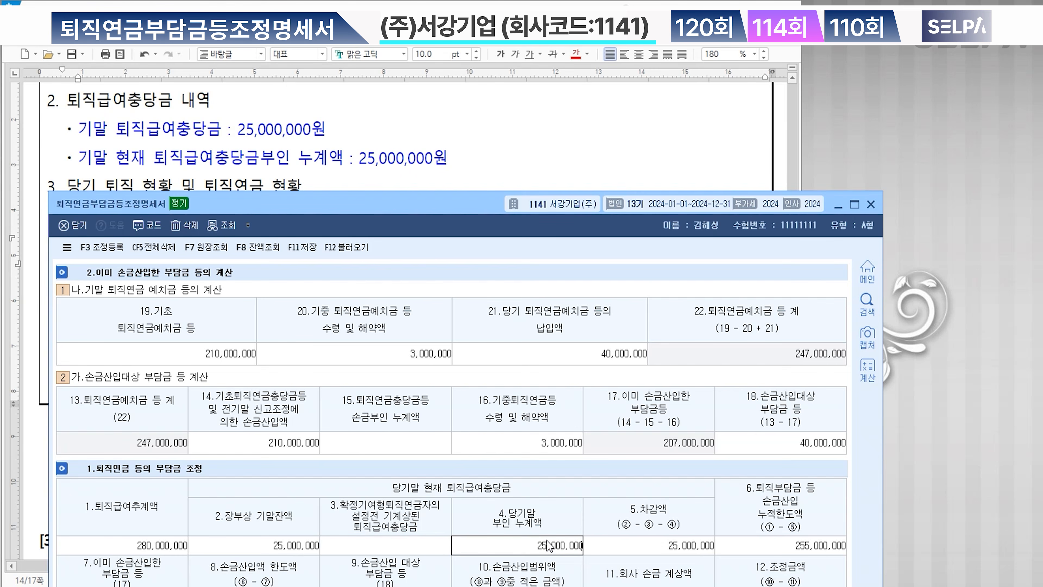
key(Return)
- Return to the problem document and make '퇴직연금불입액 : 40,000,000원' and the credit account name '퇴직연금운용자산' bold
drag(397, 205, 394, 53)
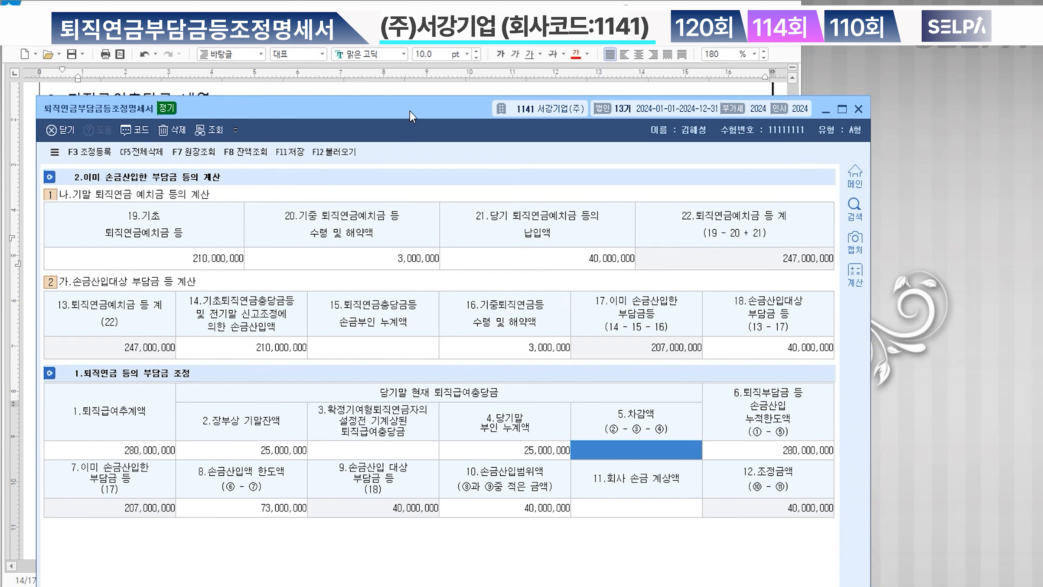
drag(422, 59, 459, 414)
click(262, 258)
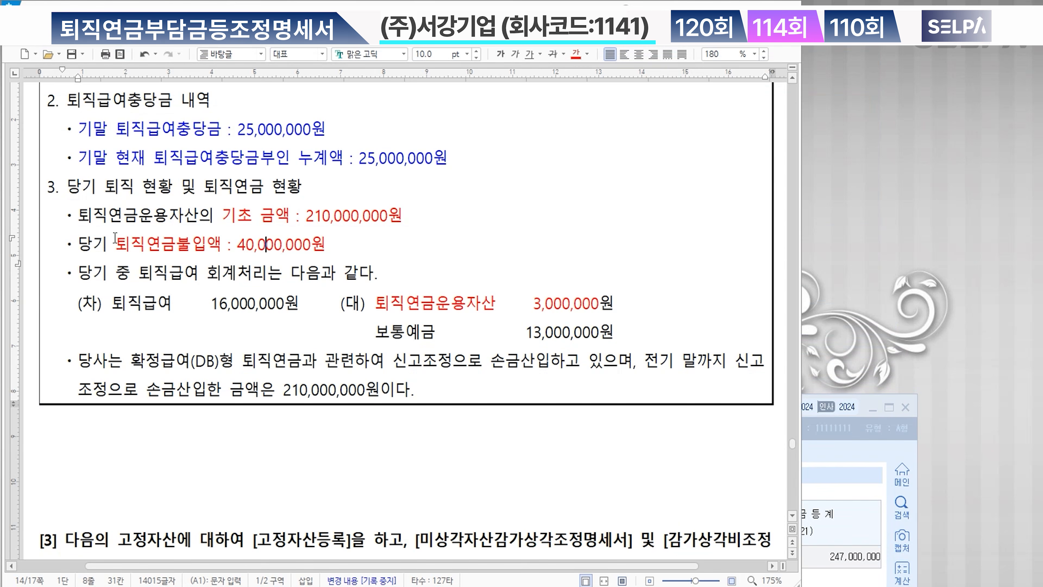
drag(115, 242, 331, 262)
click(335, 254)
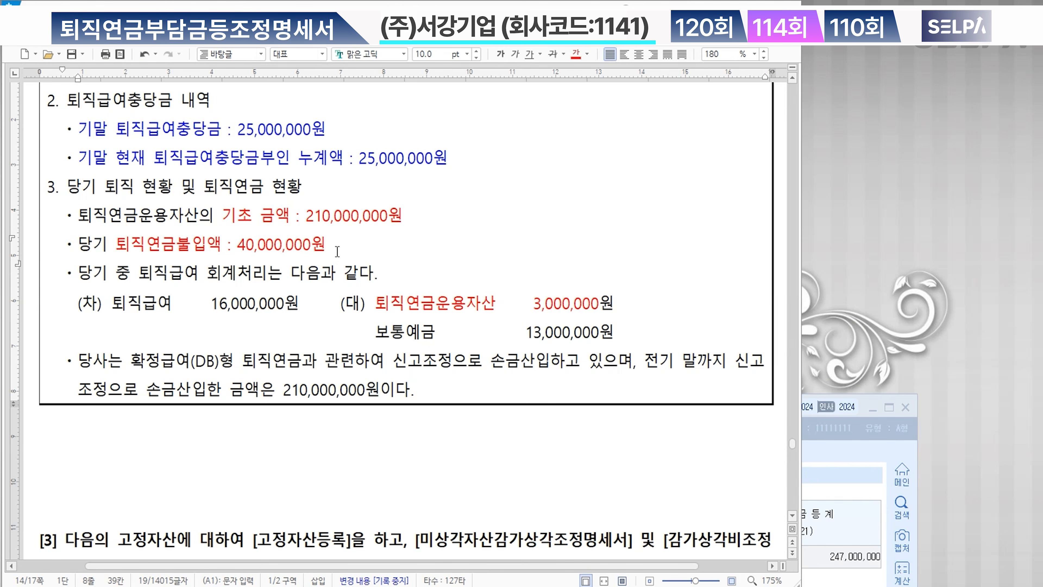
click(381, 304)
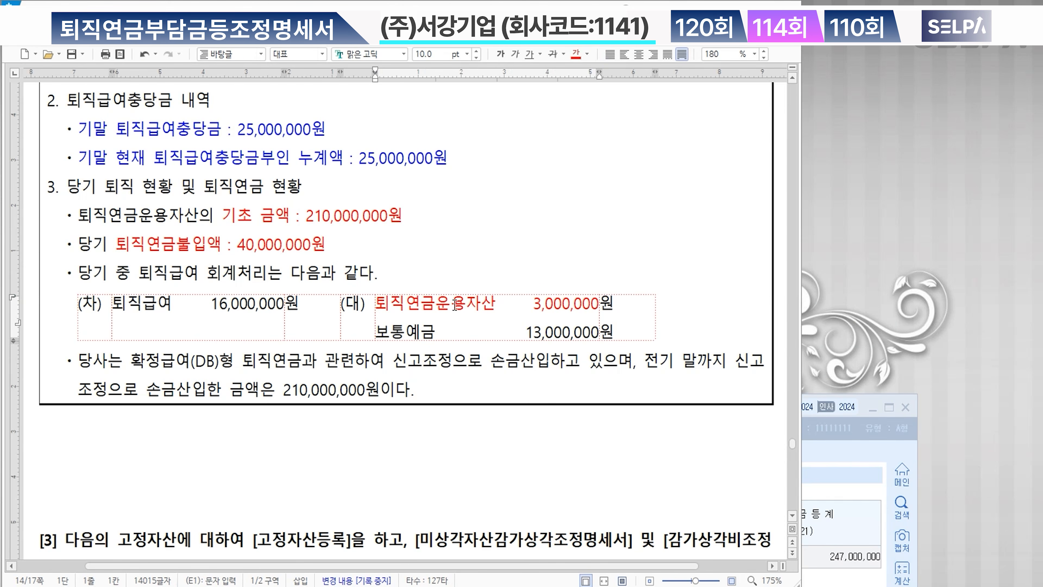
click(453, 305)
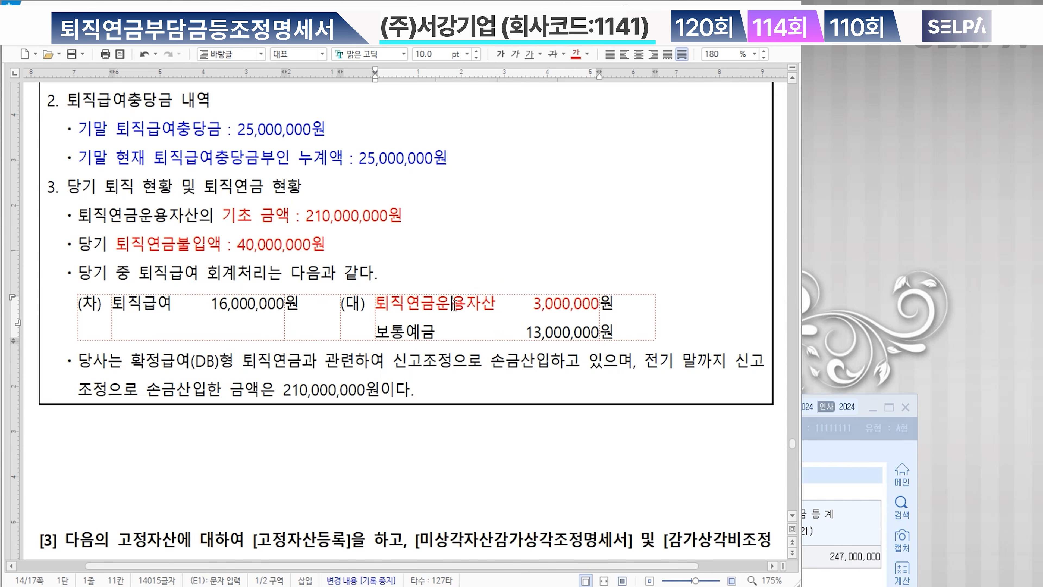
drag(119, 242, 326, 246)
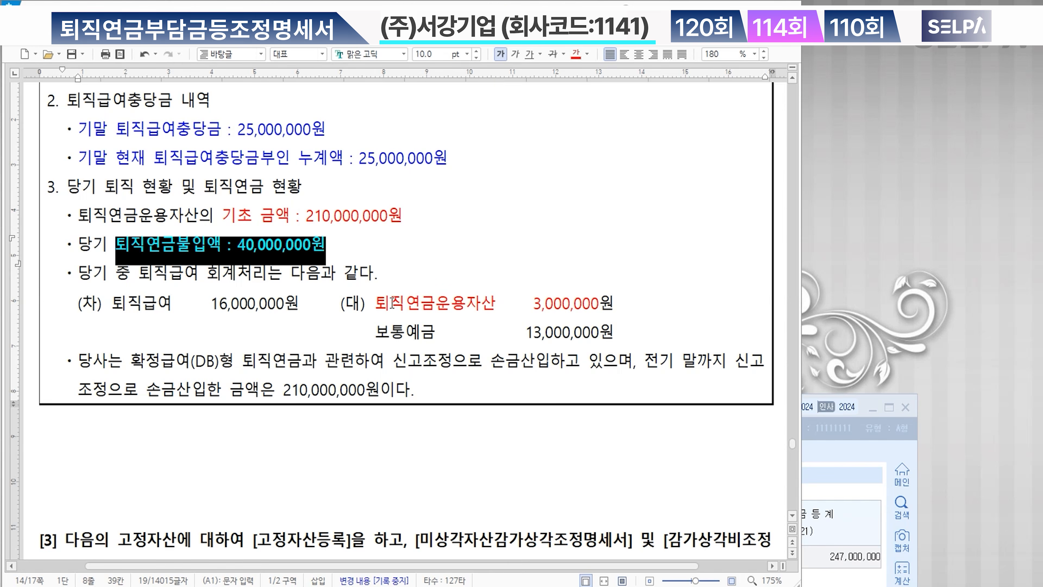
drag(376, 303, 497, 307)
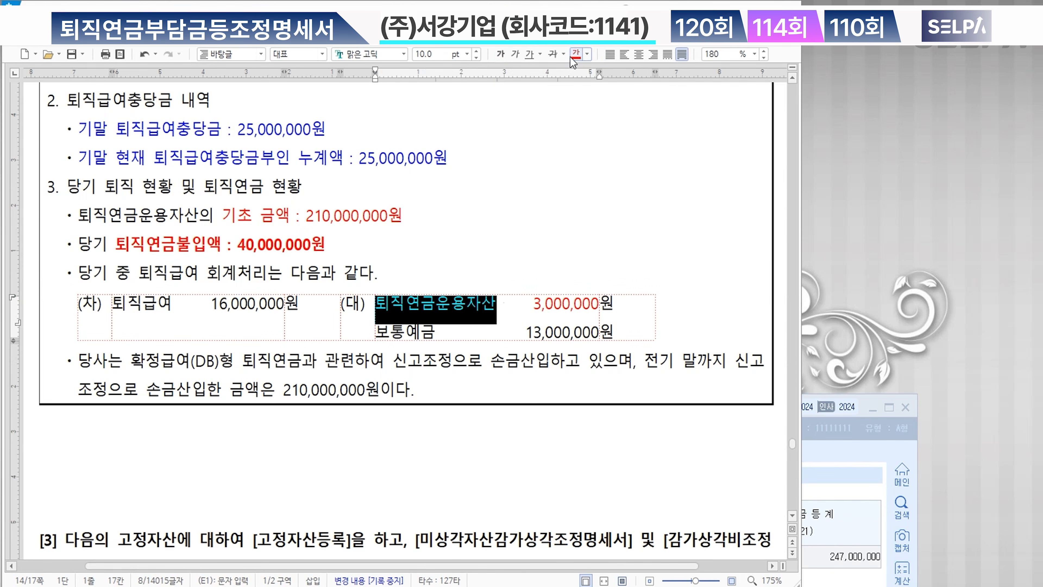
click(499, 59)
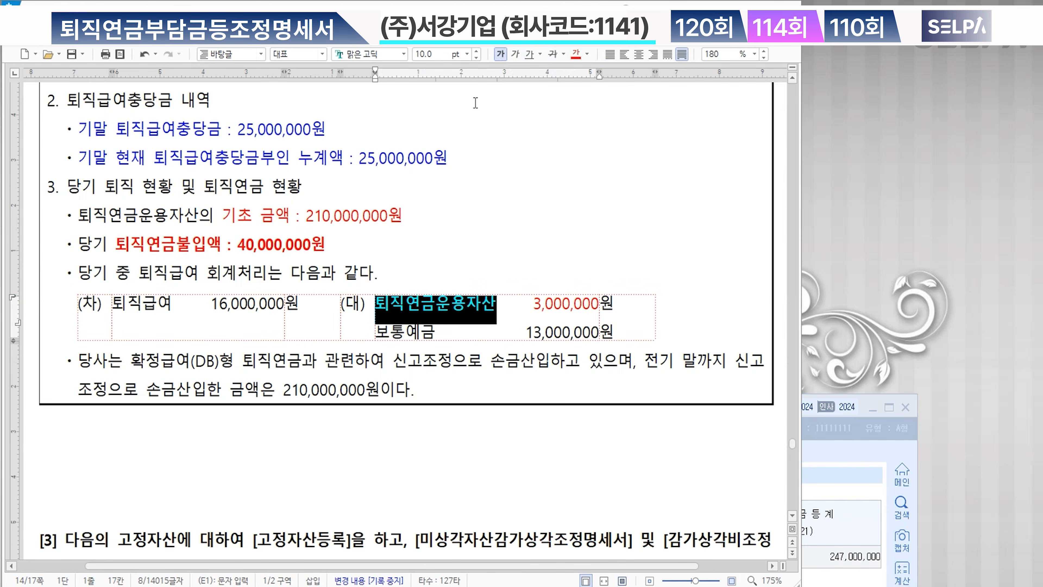
- Switch back to the KcLep 퇴직연금부담금등조정명세서 and move its window up to reveal the 부담금 조정 section
click(841, 476)
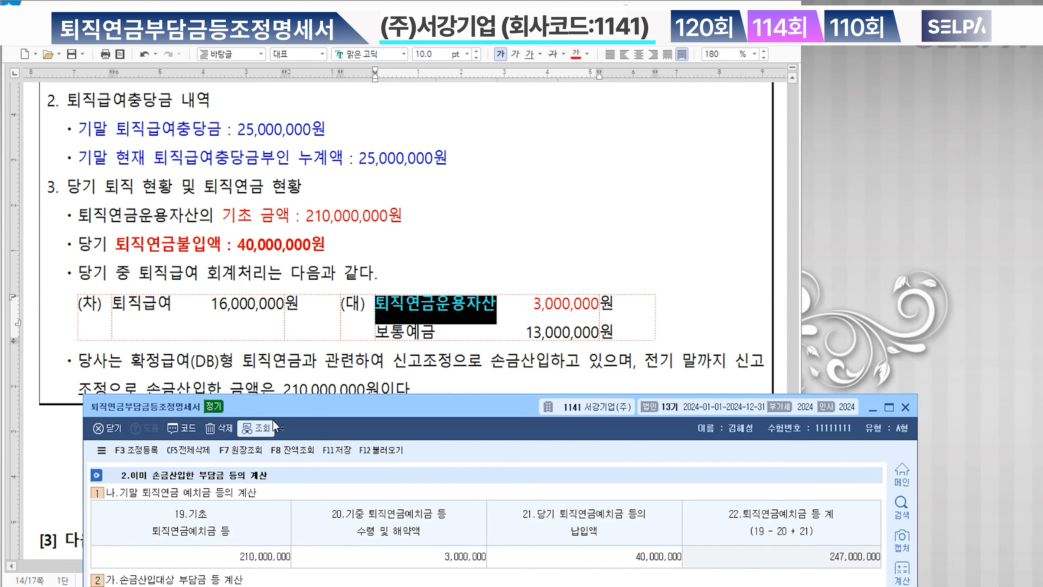
drag(302, 402, 281, 190)
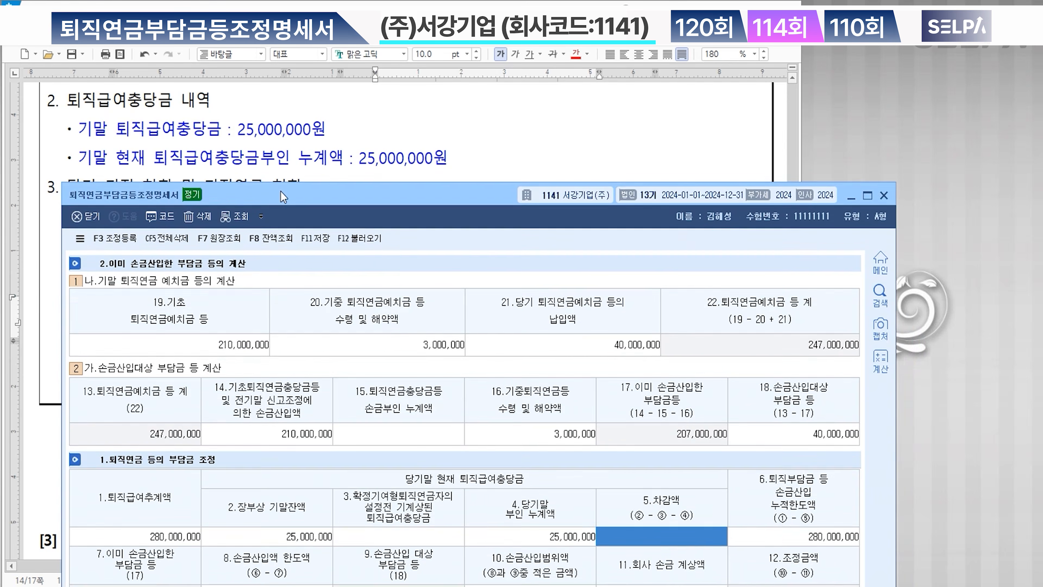
- Register the 손금산입 및 익금불산입 adjustment 퇴직연금등손금산입 for 40,000,000 with 소득처분 유보발생
key(F3)
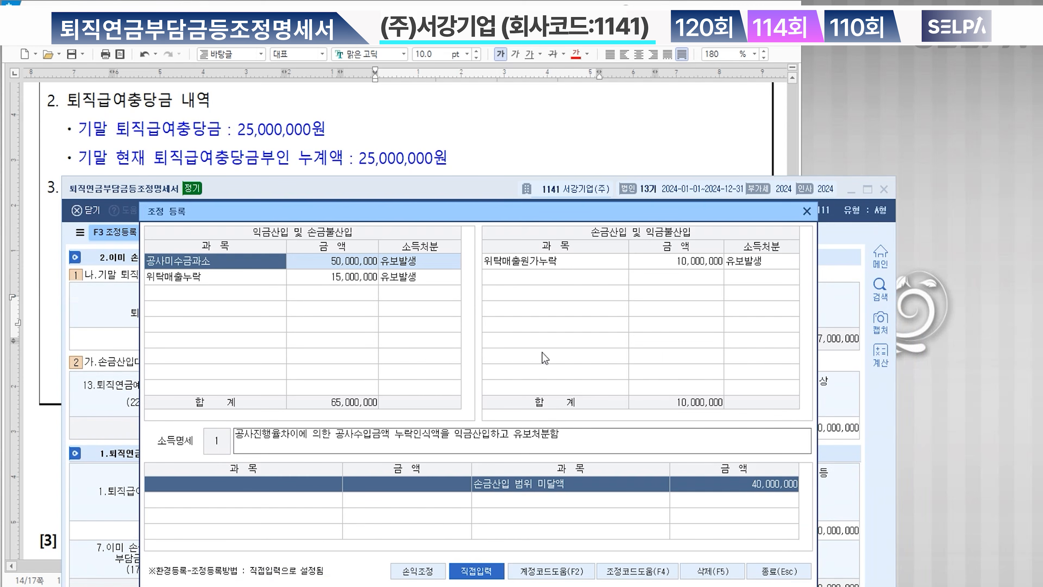
click(577, 278)
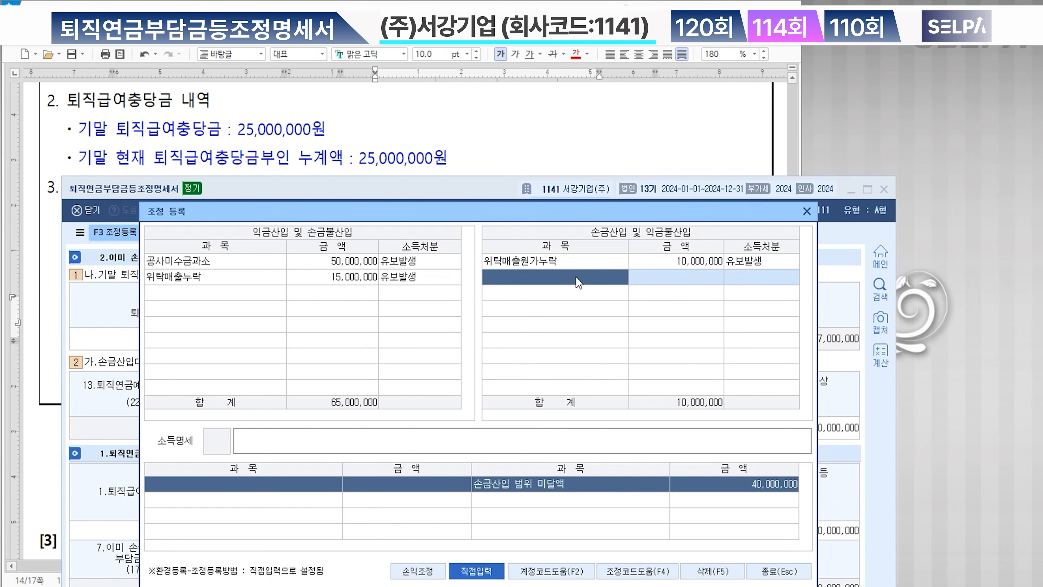
click(576, 276)
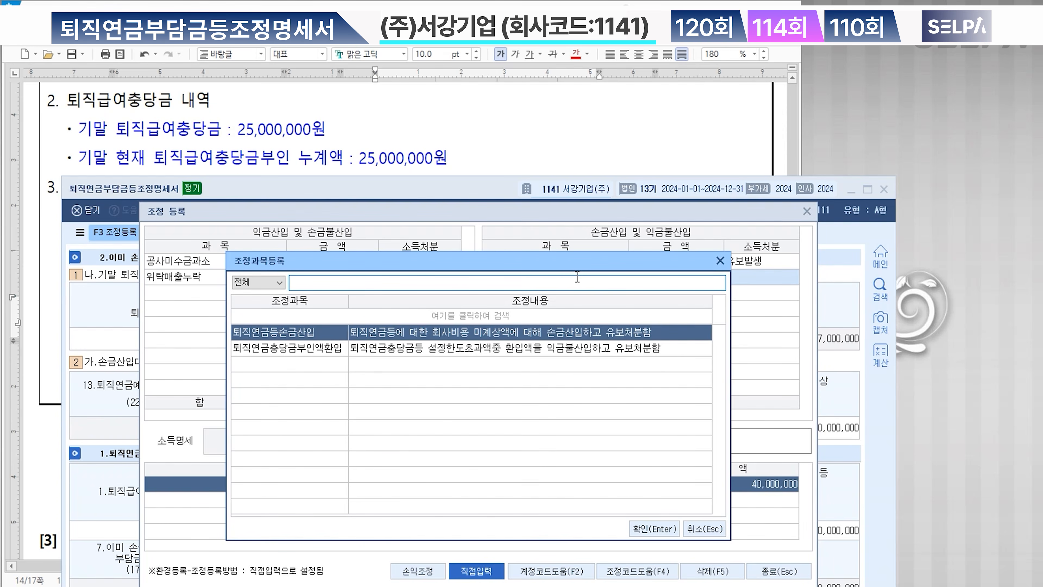
key(Return)
text(40,0)
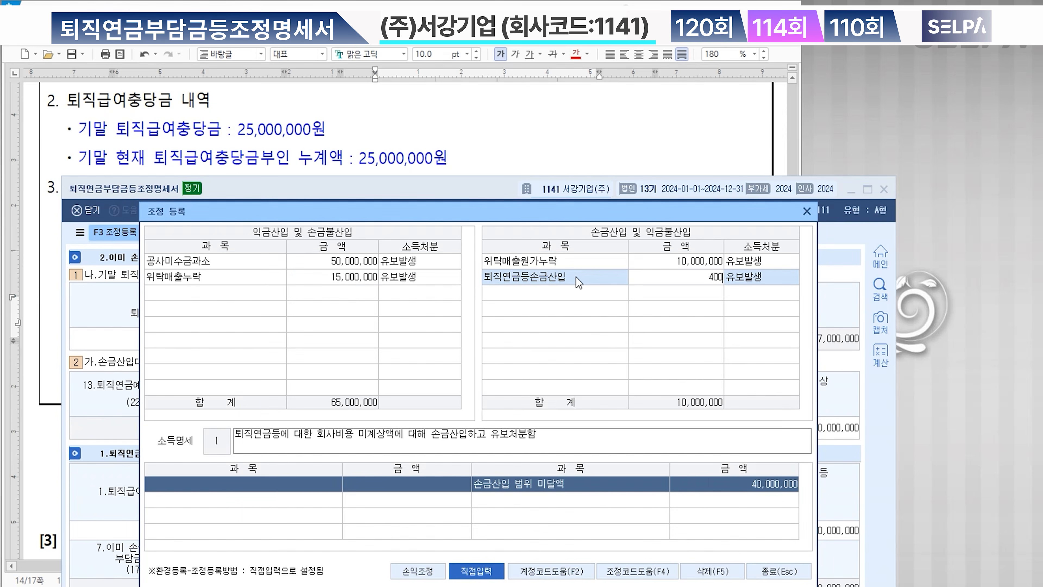
text(00,000)
key(Return)
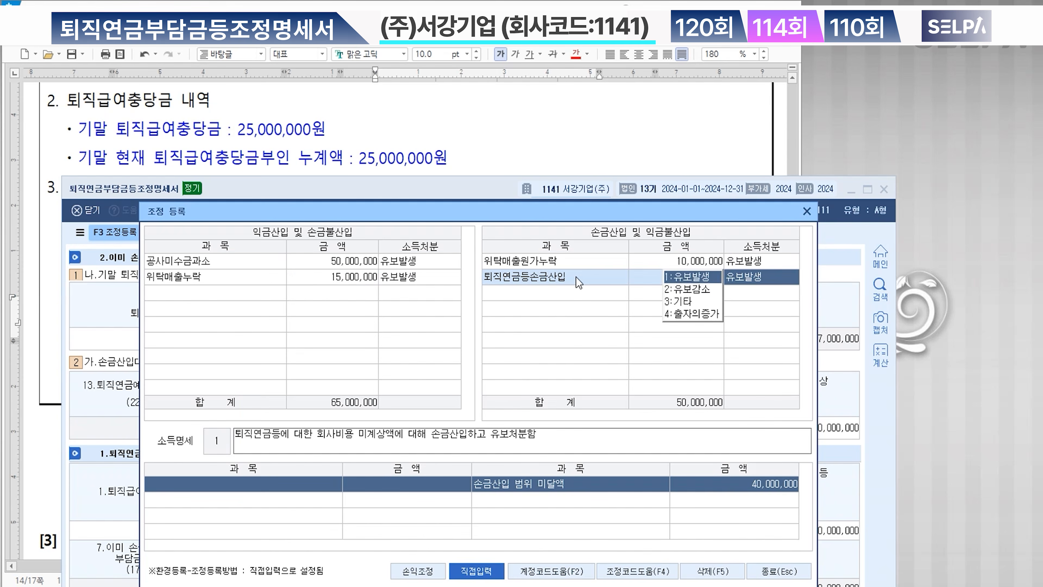
key(Return)
key(Return)
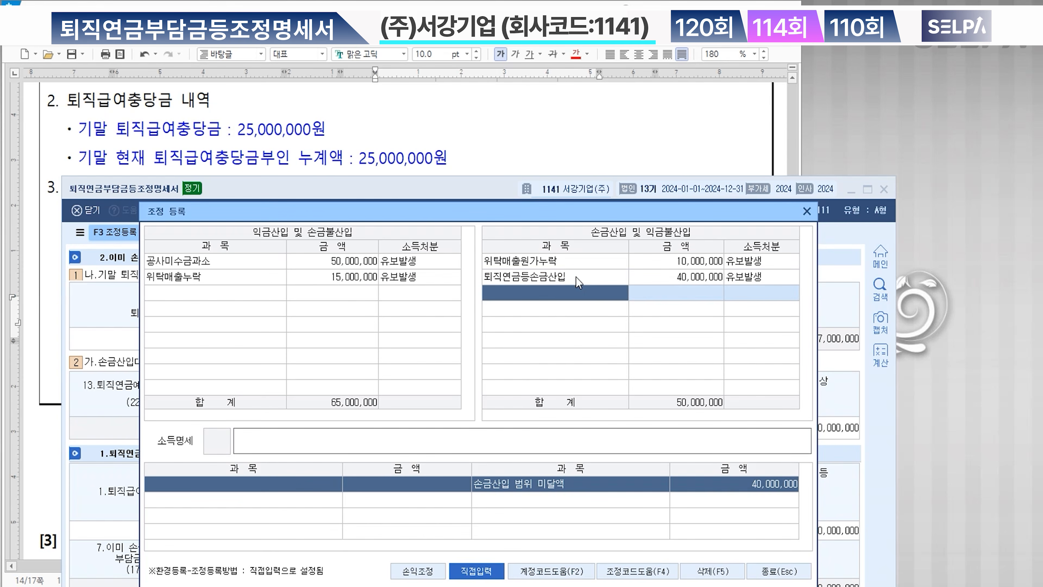
- Register 퇴직연금 지급액 of 3,000,000 as 유보감소 under 익금산입 및 손금불산입, and close the adjustment registration and the form
scroll(454, 87, down, 6)
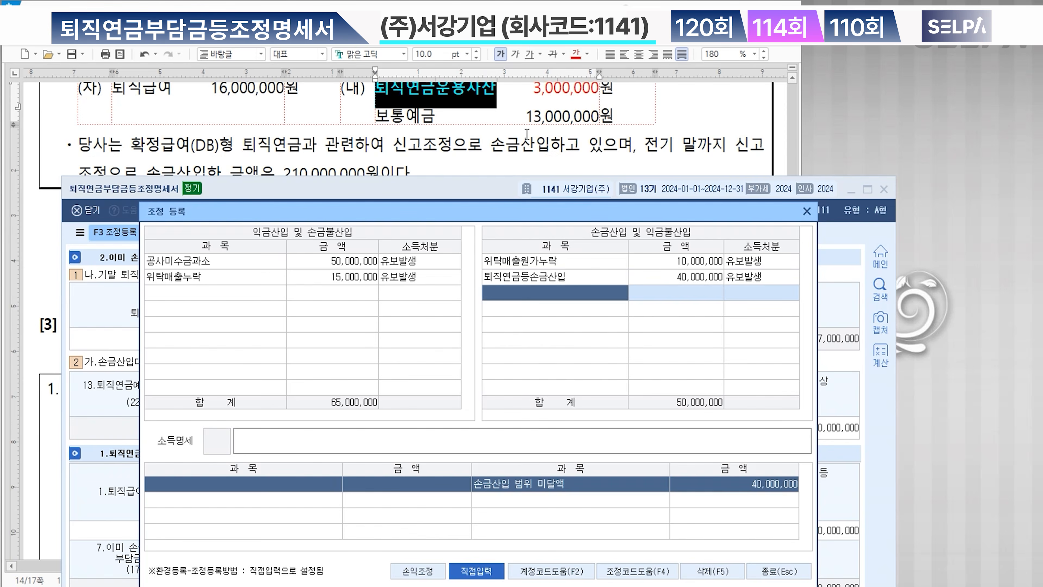
scroll(555, 104, up, 2)
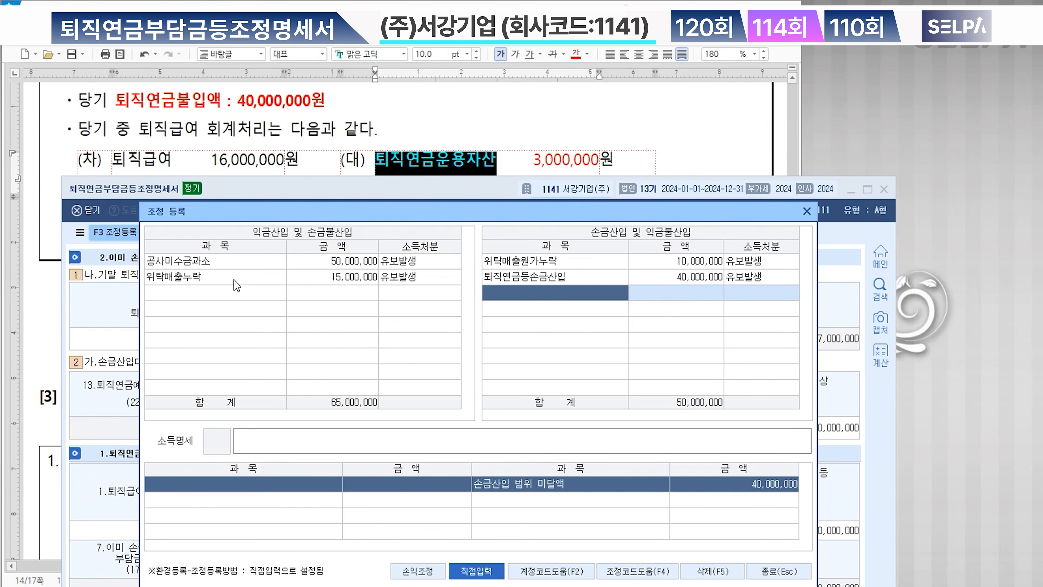
click(215, 293)
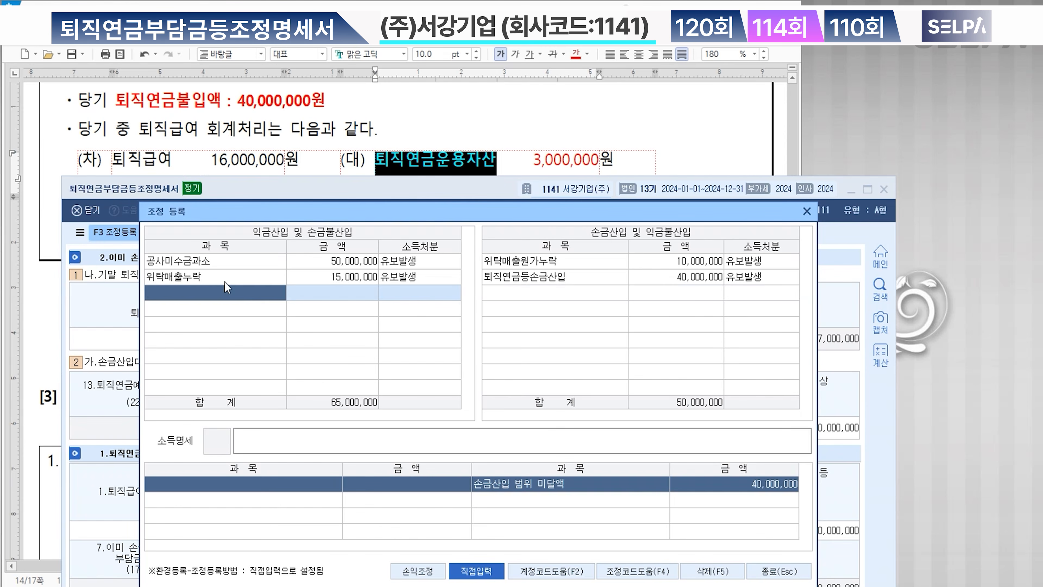
text(퇴직연금)
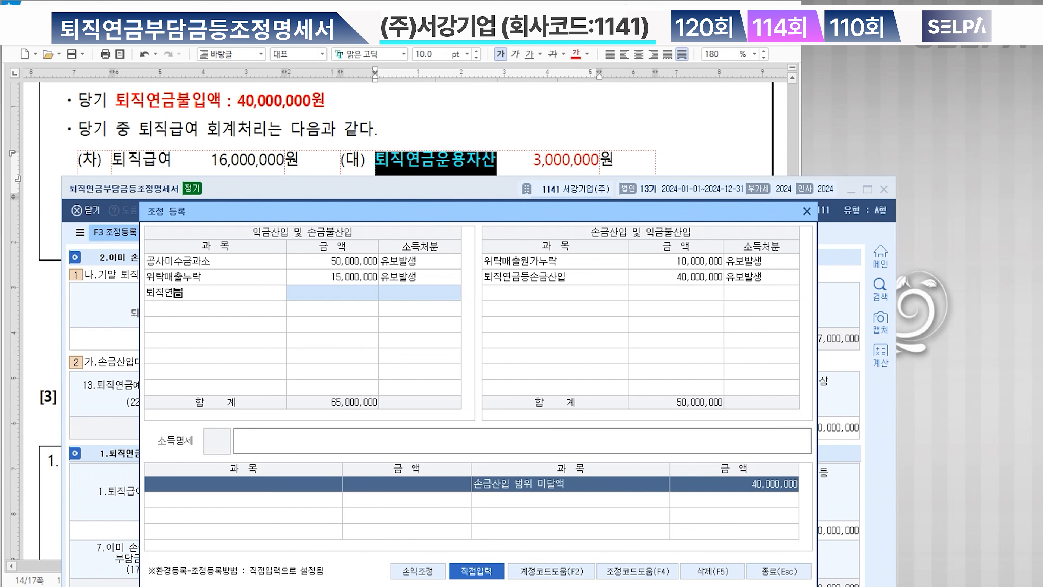
text( 지급액)
key(Return)
text(3000000)
key(Return)
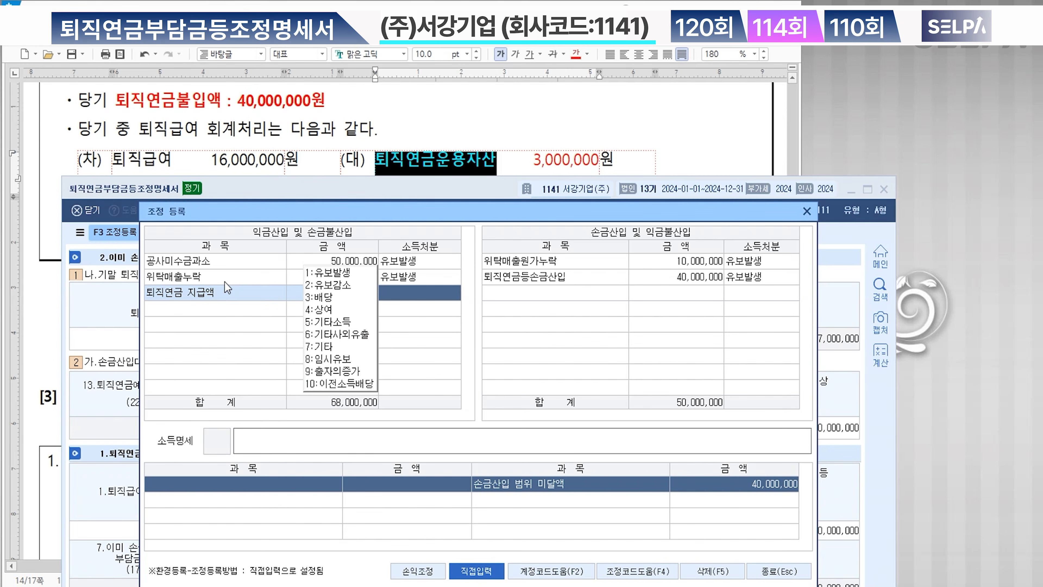
key(2)
key(Return)
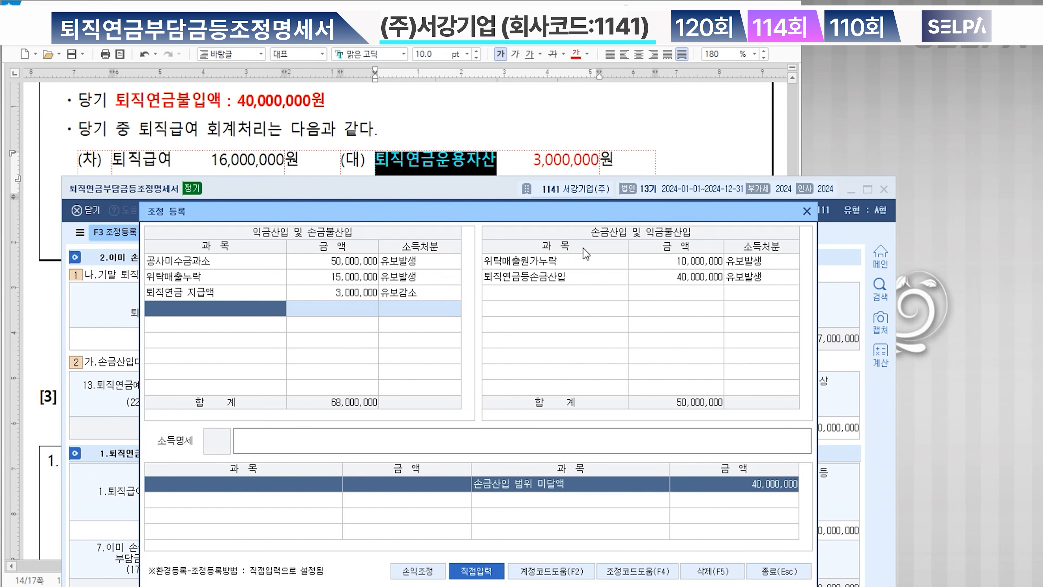
click(765, 570)
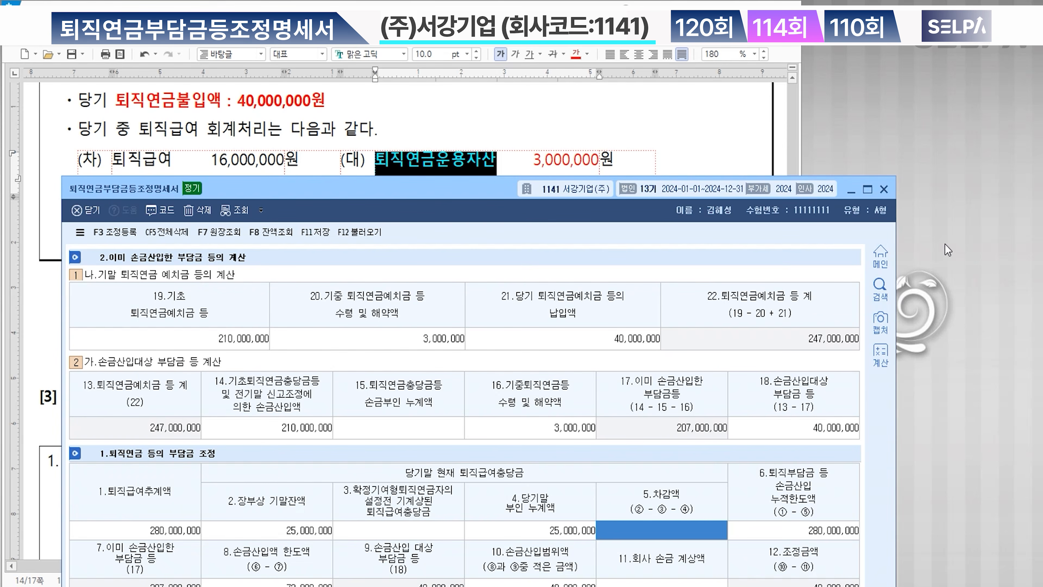
click(883, 189)
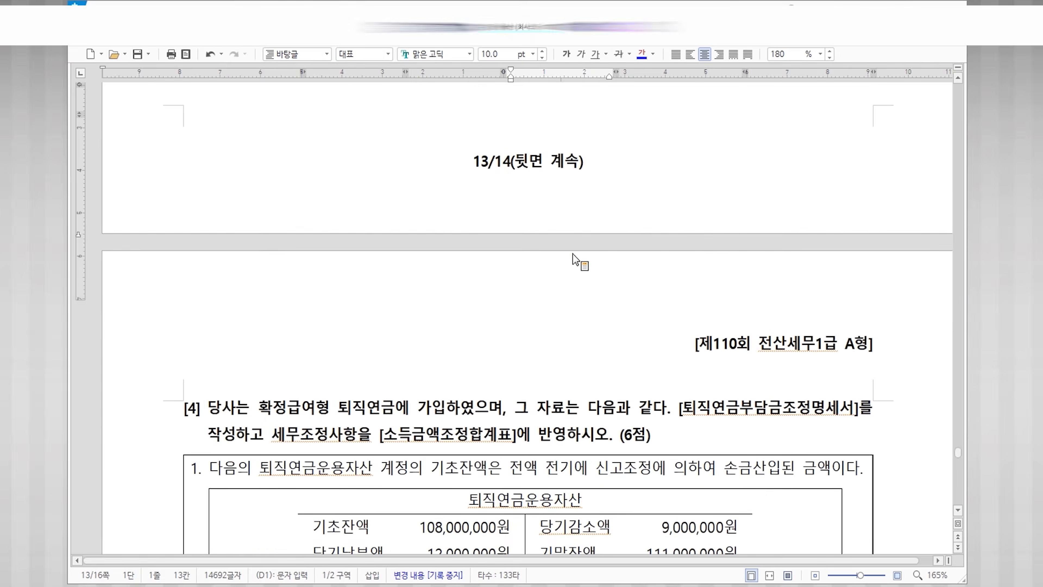
- Go to problem [4] of the 110회 exam document and color '퇴직연금에 가입' blue
scroll(591, 263, down, 5)
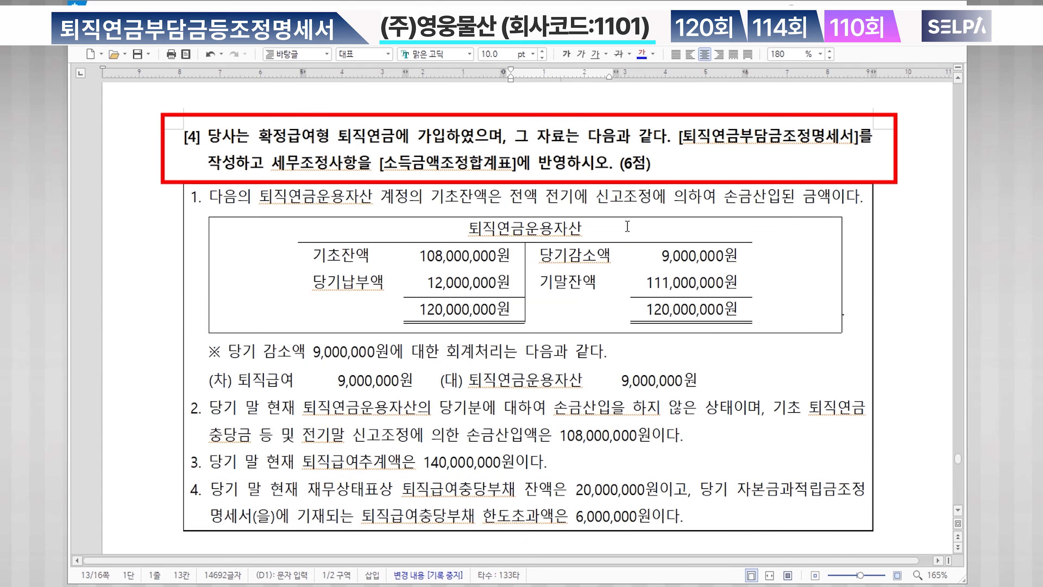
drag(342, 135, 446, 136)
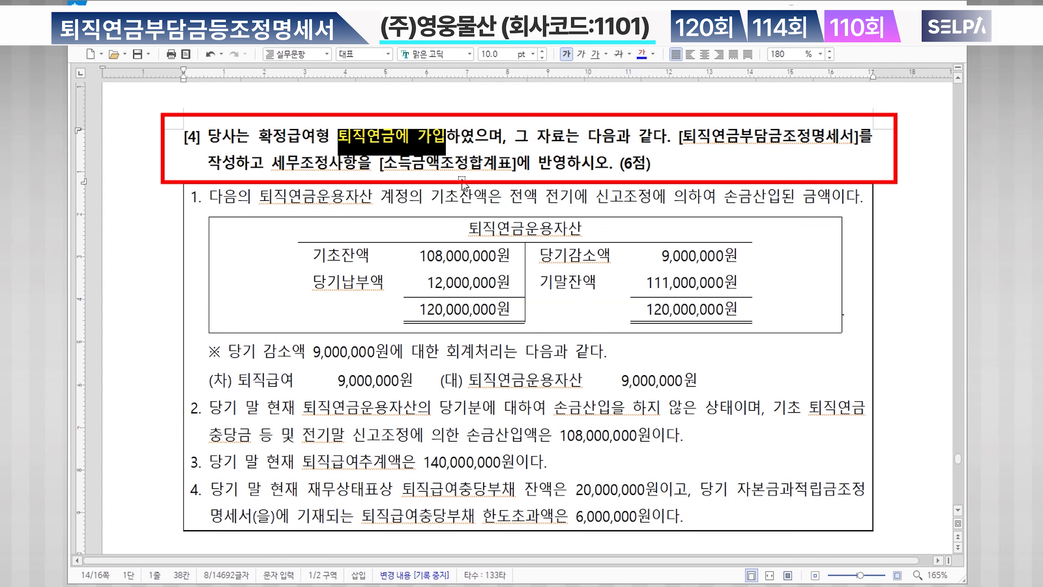
click(458, 197)
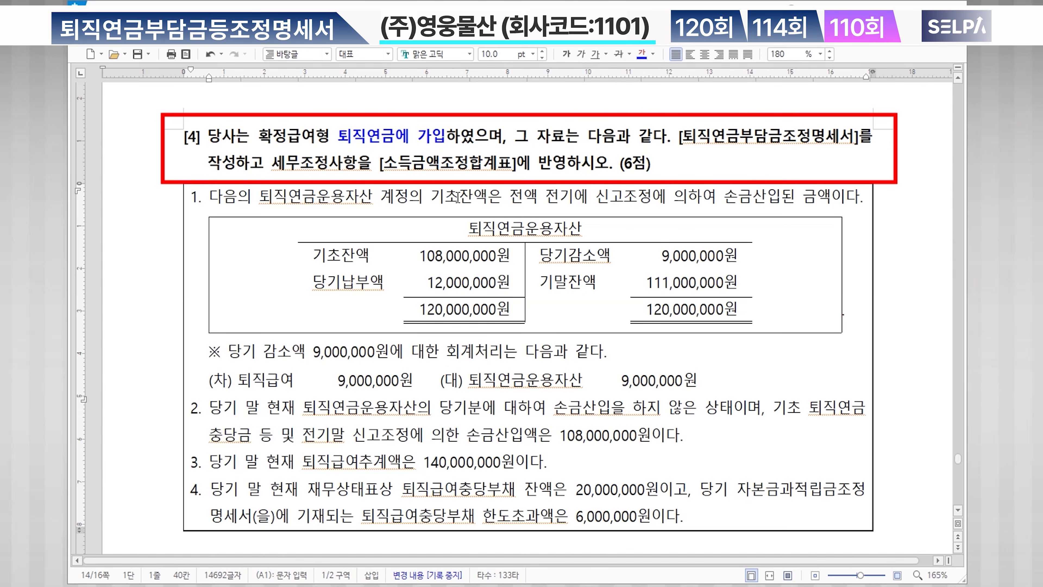
- Make the labels '당기감소액' and '당기납부액' in the 퇴직연금운용자산 table blue and bold
drag(567, 251, 665, 258)
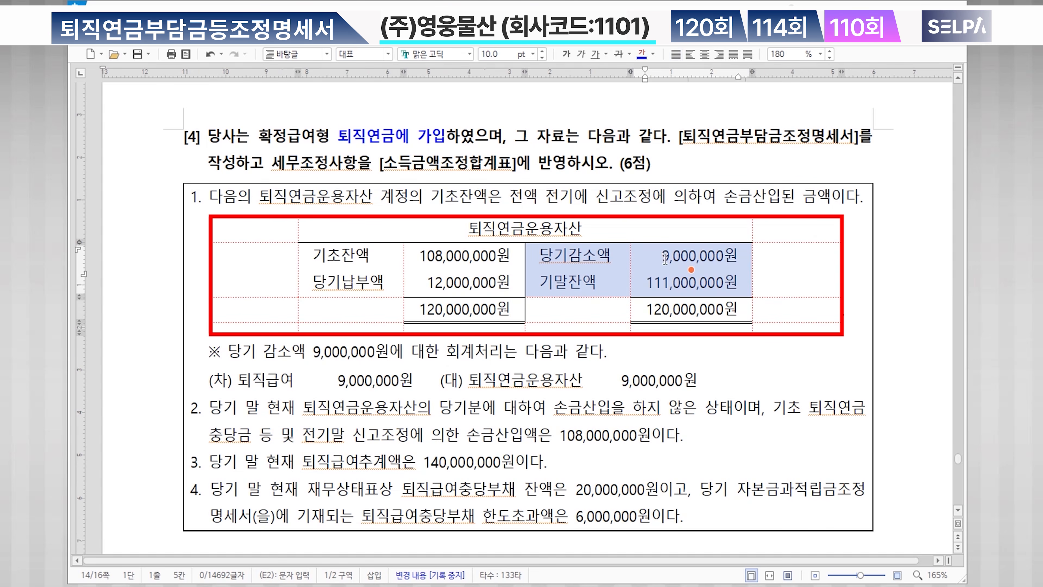
click(724, 261)
click(543, 254)
click(542, 254)
drag(541, 254, 610, 255)
click(641, 55)
key(ctrl+b)
drag(311, 281, 384, 284)
click(641, 54)
click(566, 54)
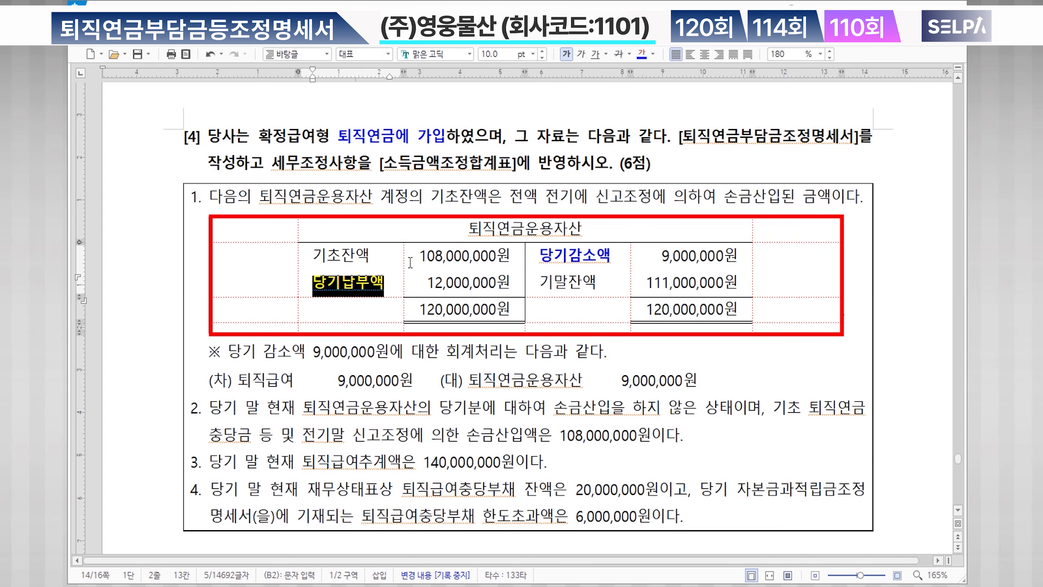
- Add the note '손금산입(유발)' under '당기납부액' and widen its column so the note fits on one line
click(392, 286)
key(Return)
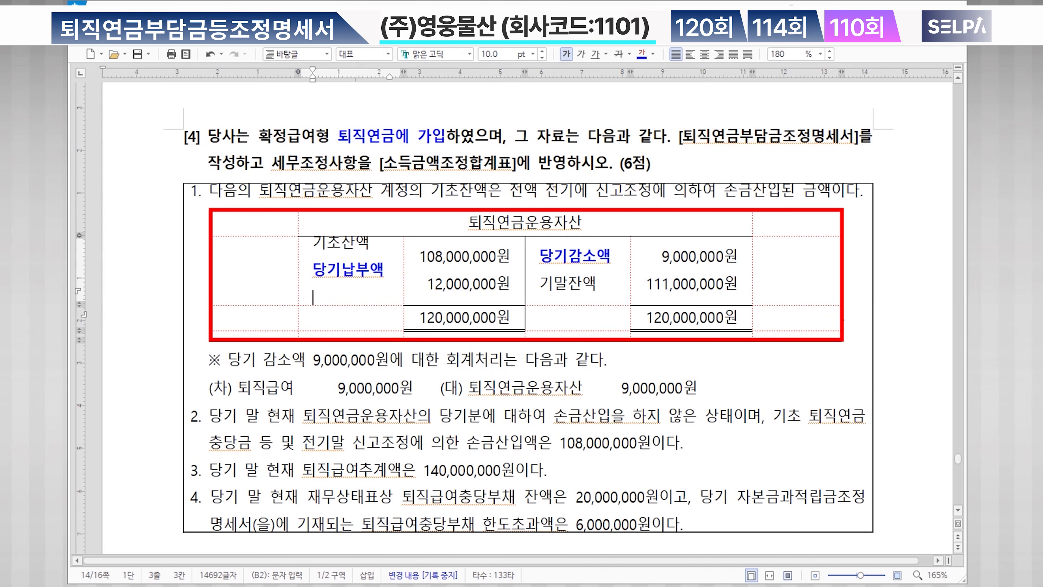
text(손금산이ㅂ(유바)
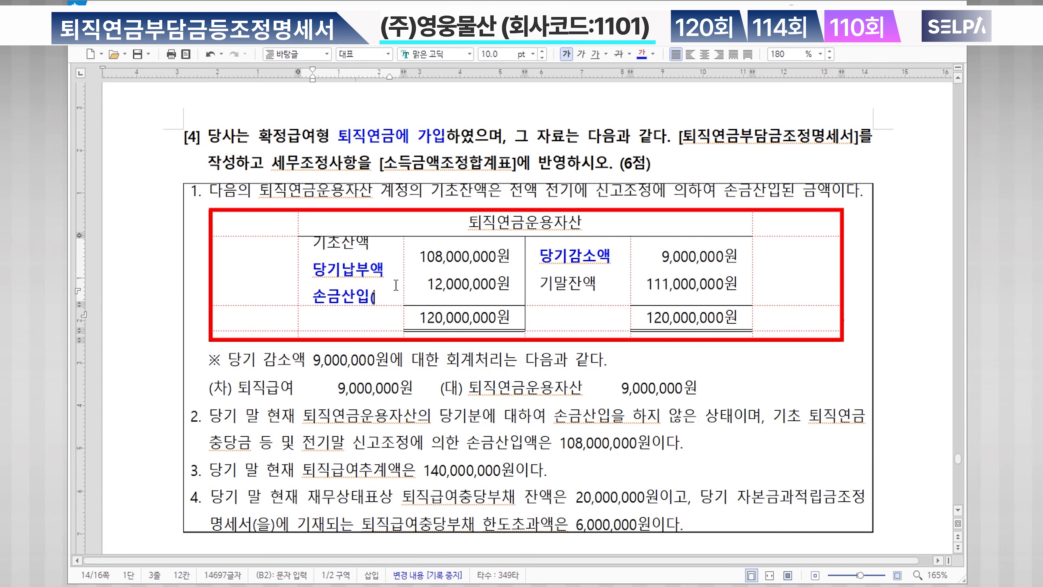
text(ㄹ))
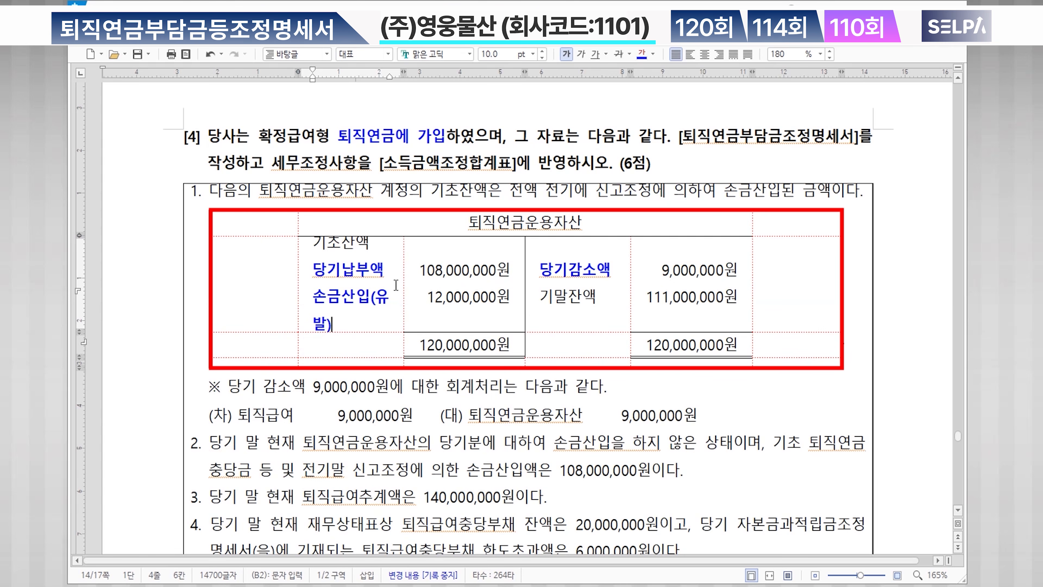
drag(296, 291, 257, 291)
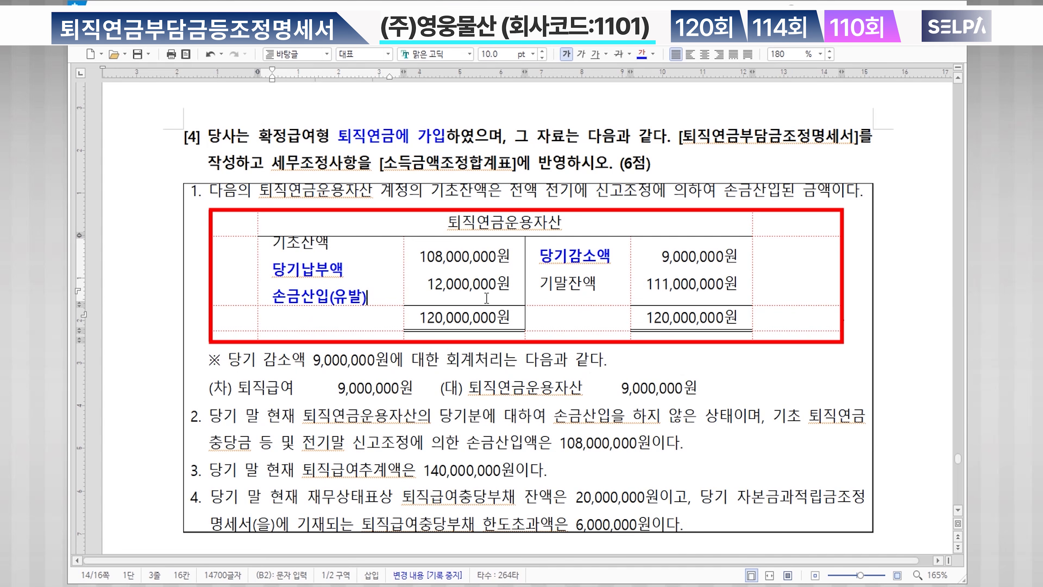
- Add '손금불산입' and '(유감)' on two lines under '당기감소액' and widen the adjacent amount column
click(620, 262)
key(Return)
text((손금불산입)
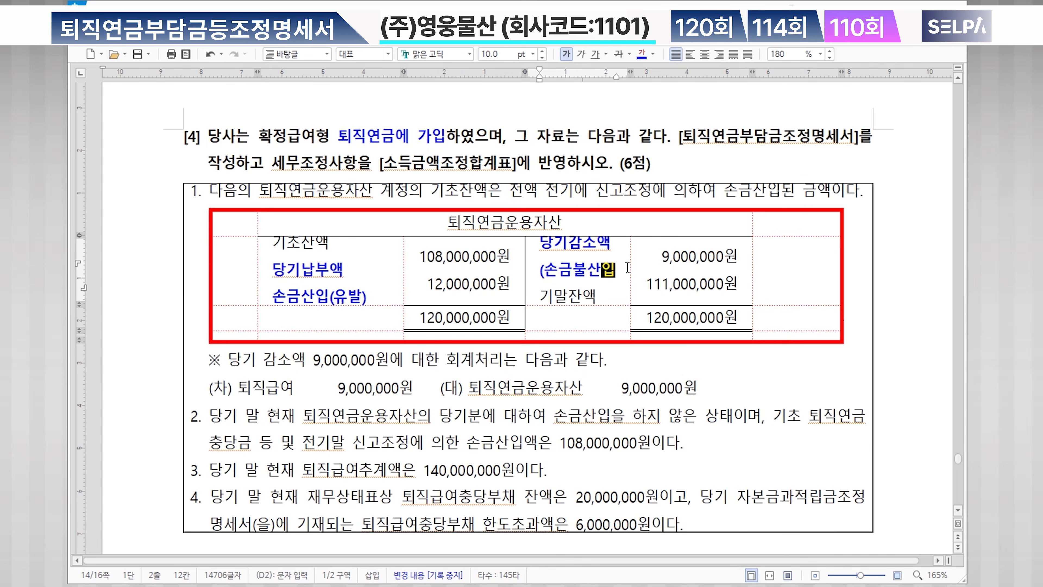
key(Return)
text((유감)
text())
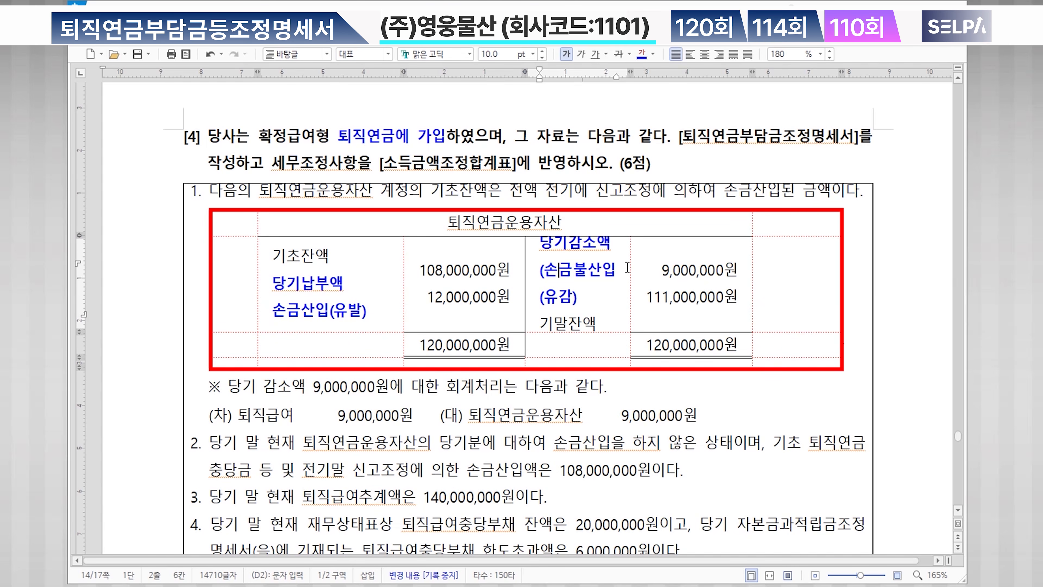
key(BackSpace)
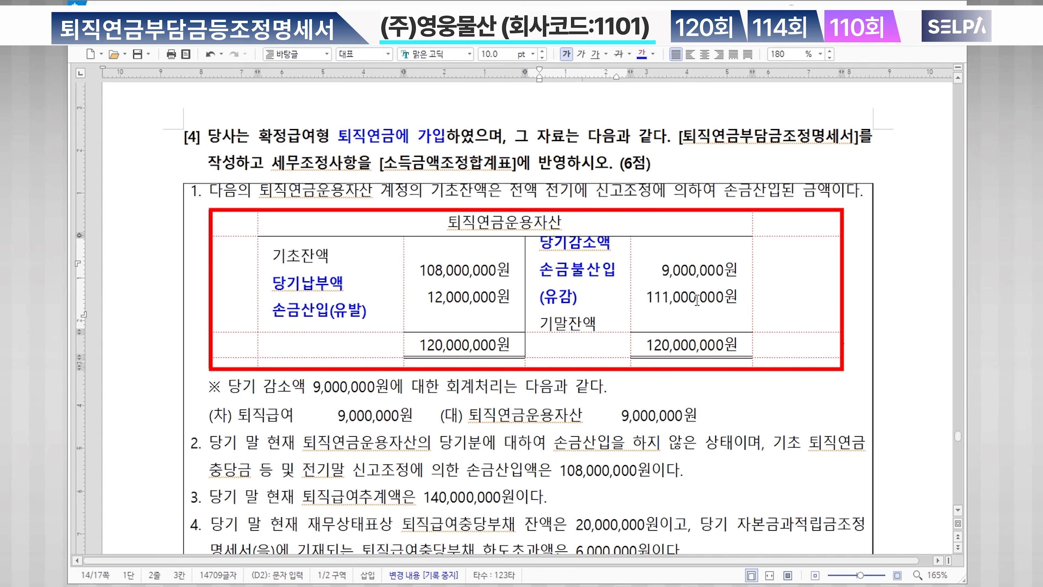
drag(753, 269, 796, 271)
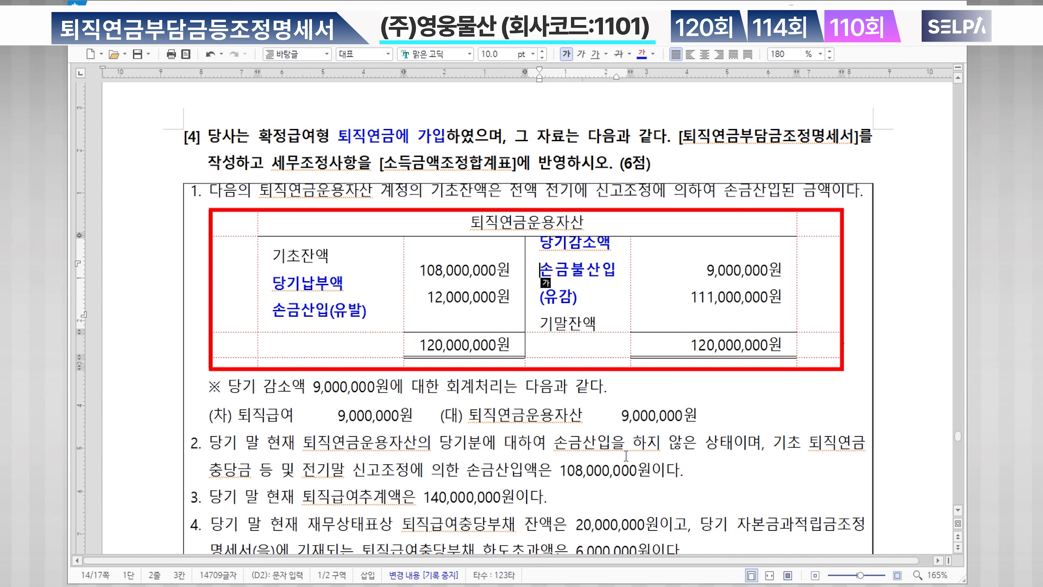
- Color '전기말 신고조정에 의한 손금산입액은 108,000,000원' in item 2 and '퇴직급여추계액은 140,000,000원' in item 3 blue
drag(302, 470, 651, 477)
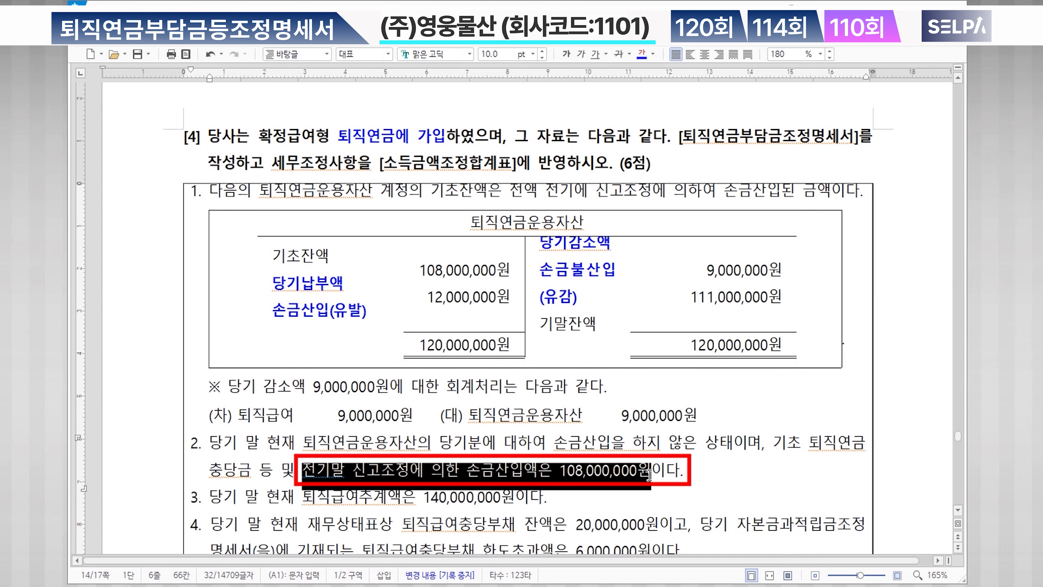
click(641, 54)
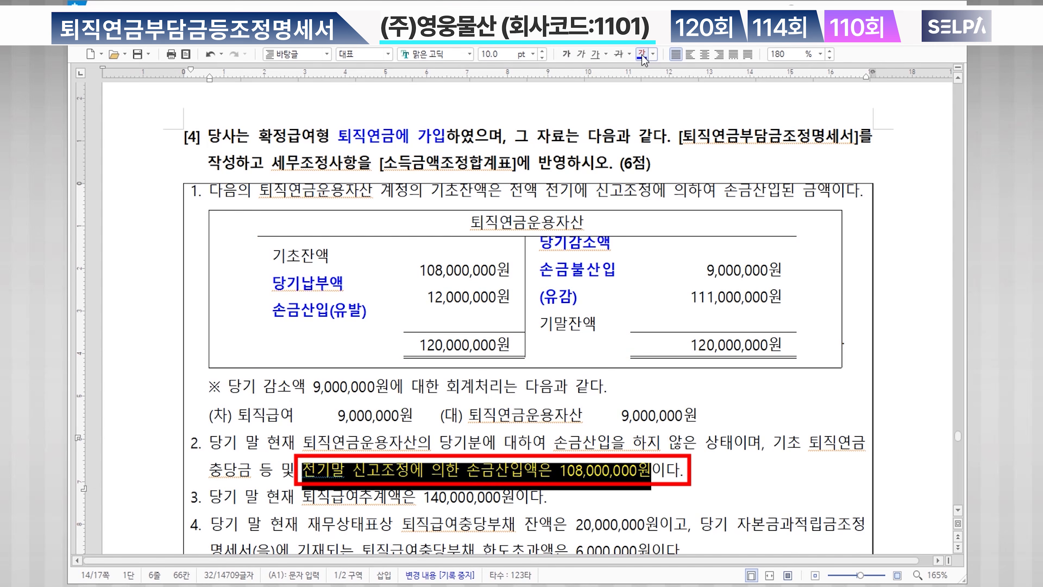
click(426, 501)
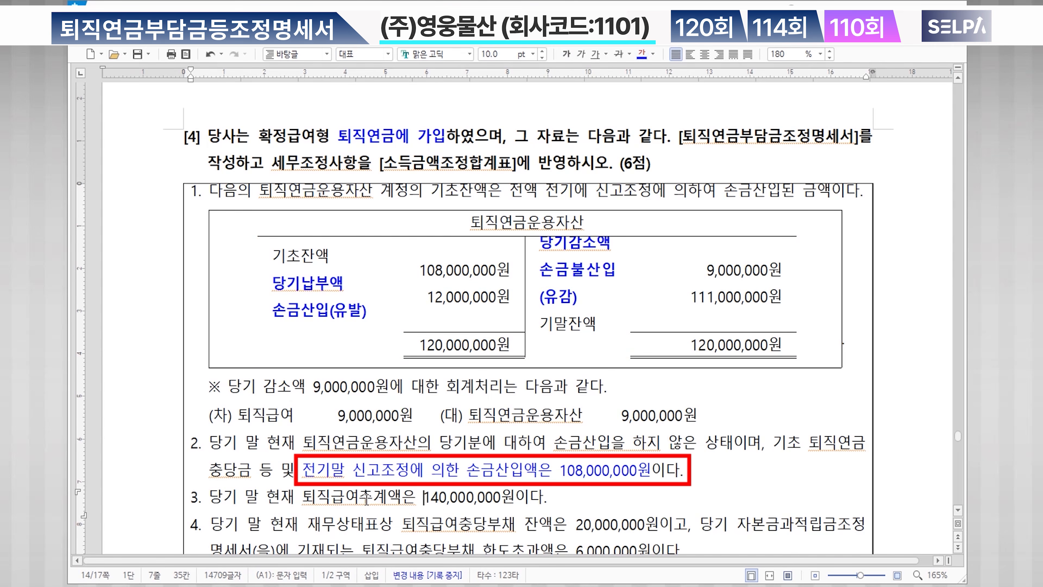
drag(303, 497, 518, 502)
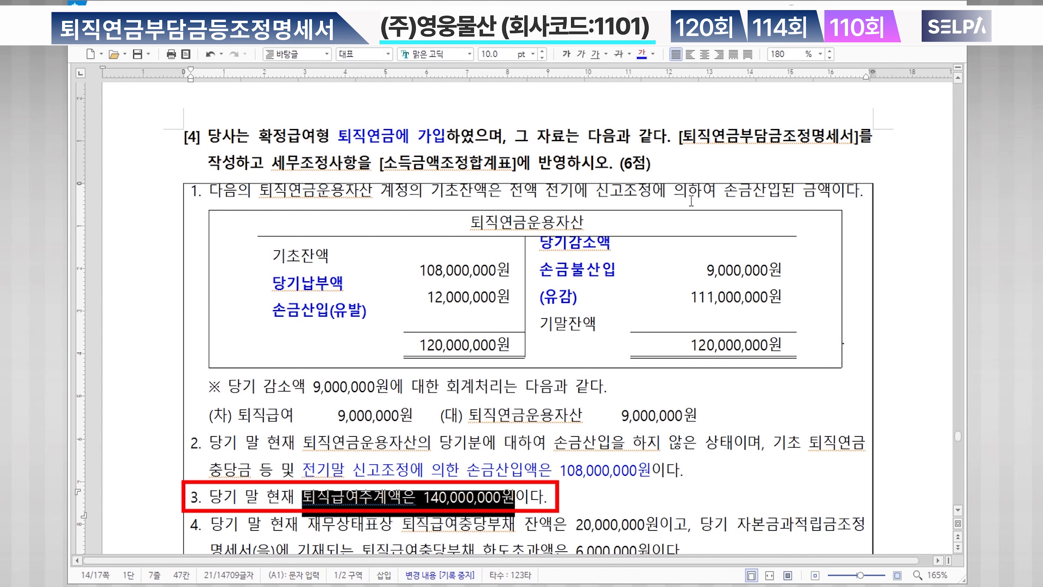
click(640, 55)
- Color '퇴직급여충당부채 잔액은 20,000,000원' and '퇴직급여충당부채 한도초과액은 6,000,000원이다' in item 4 blue
scroll(410, 463, down, 2)
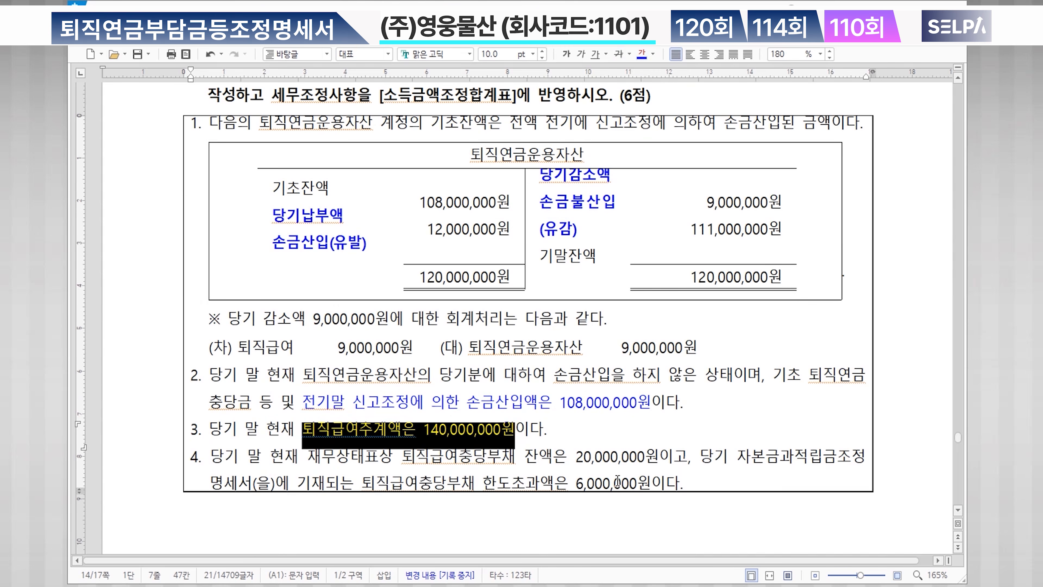
drag(411, 462, 657, 466)
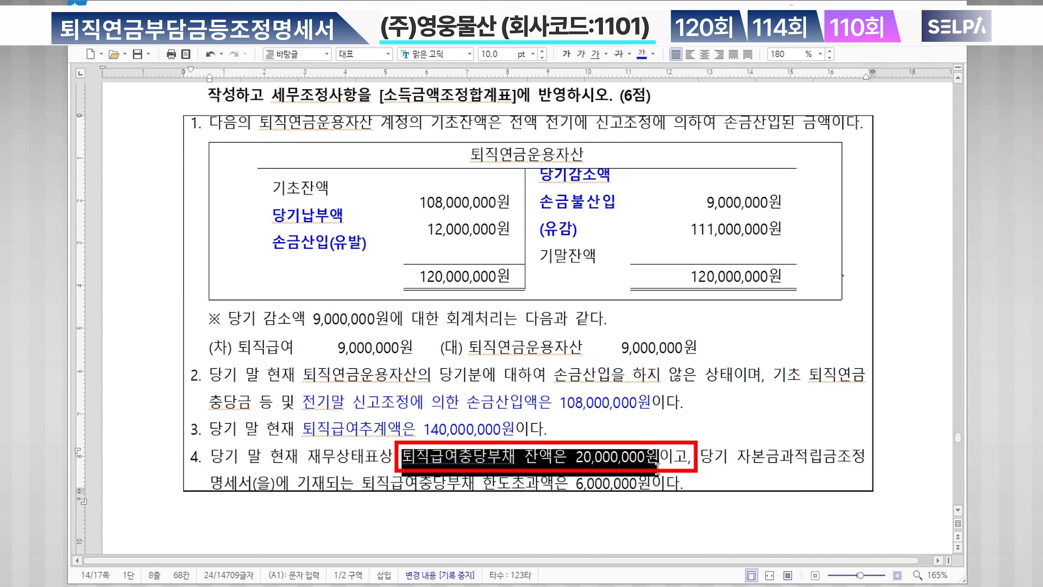
click(640, 55)
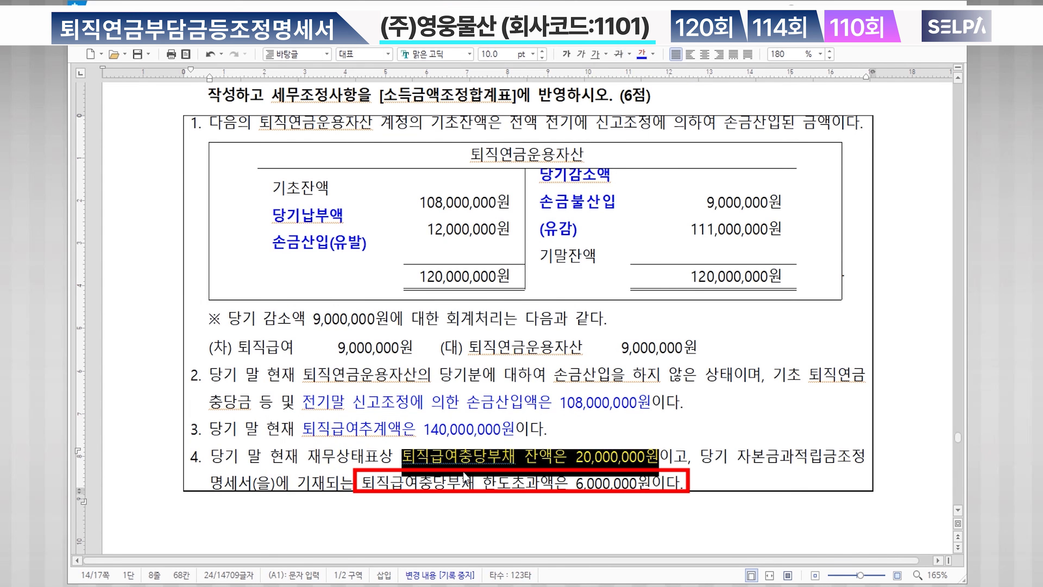
drag(364, 477, 679, 482)
click(642, 56)
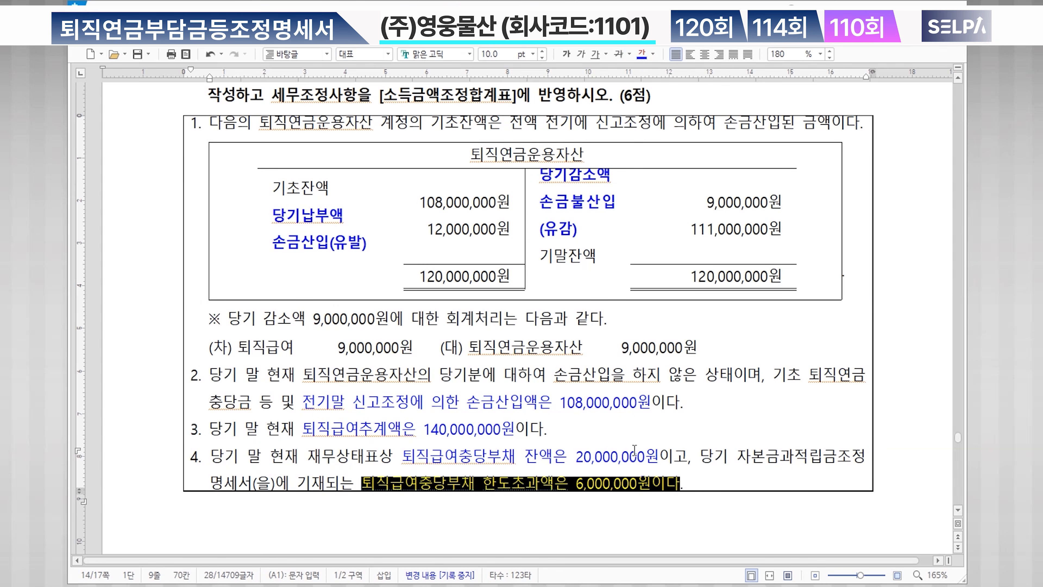
- Color '당기감소액', '손금불산입' and '(유감)' in the 퇴직연금운용자산 table red
click(682, 438)
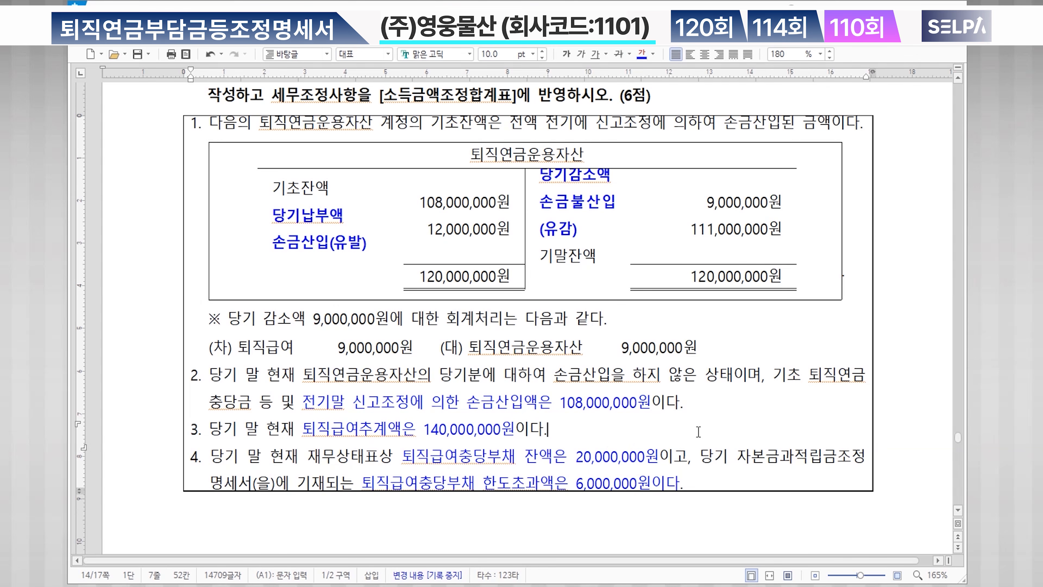
scroll(698, 431, down, 3)
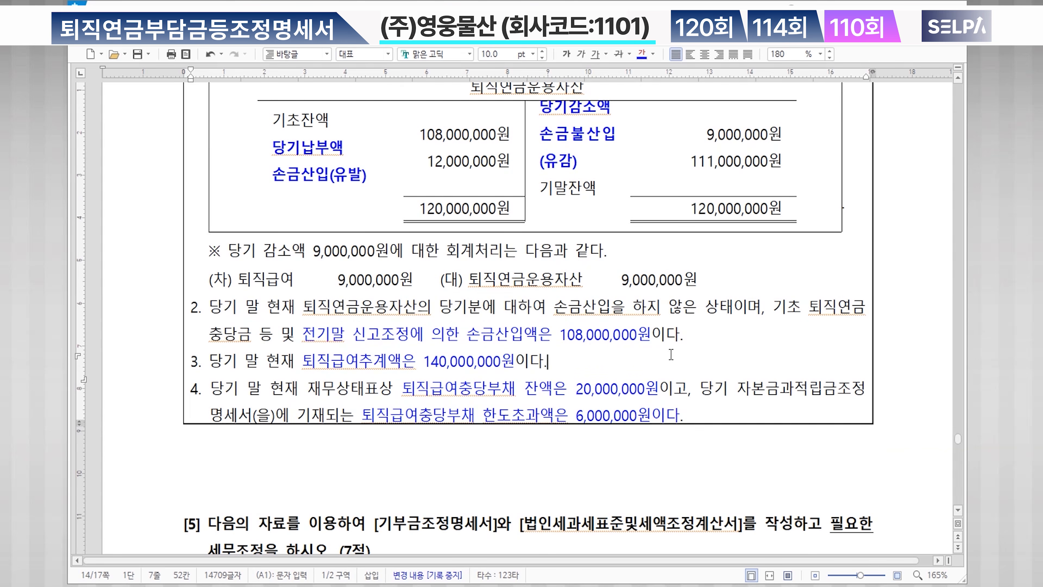
scroll(671, 353, up, 3)
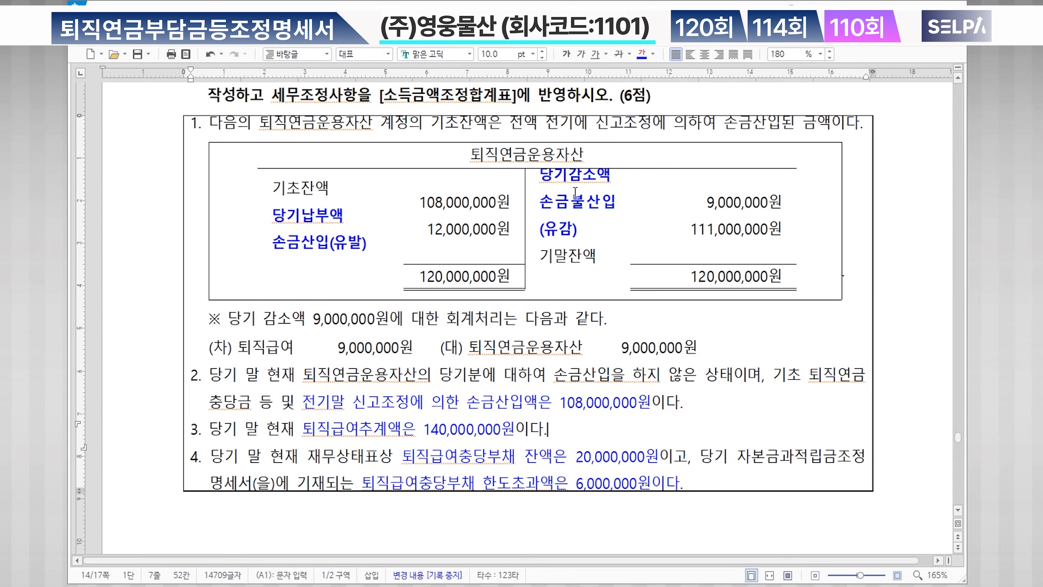
drag(540, 172, 633, 226)
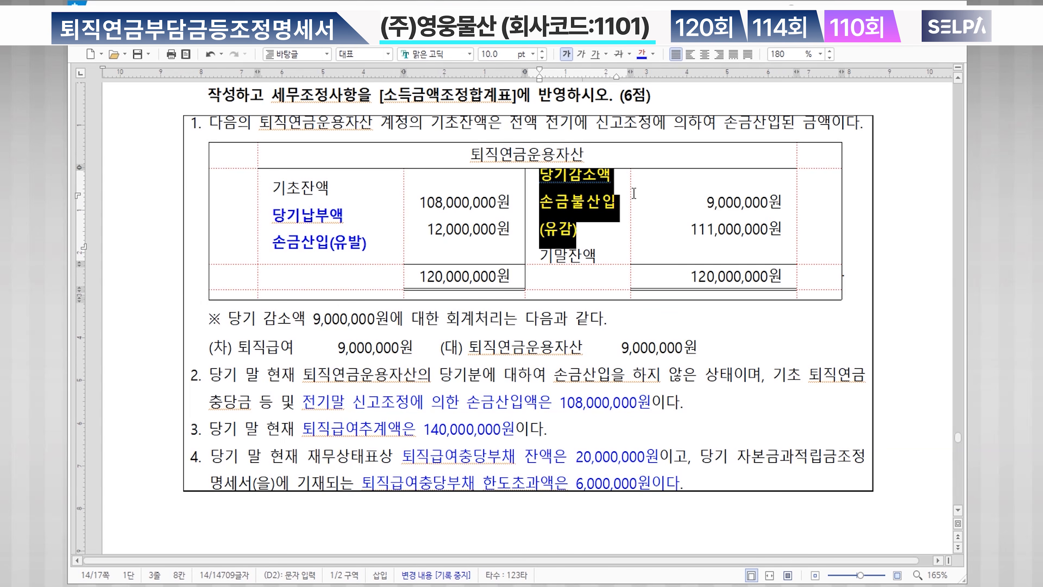
click(652, 54)
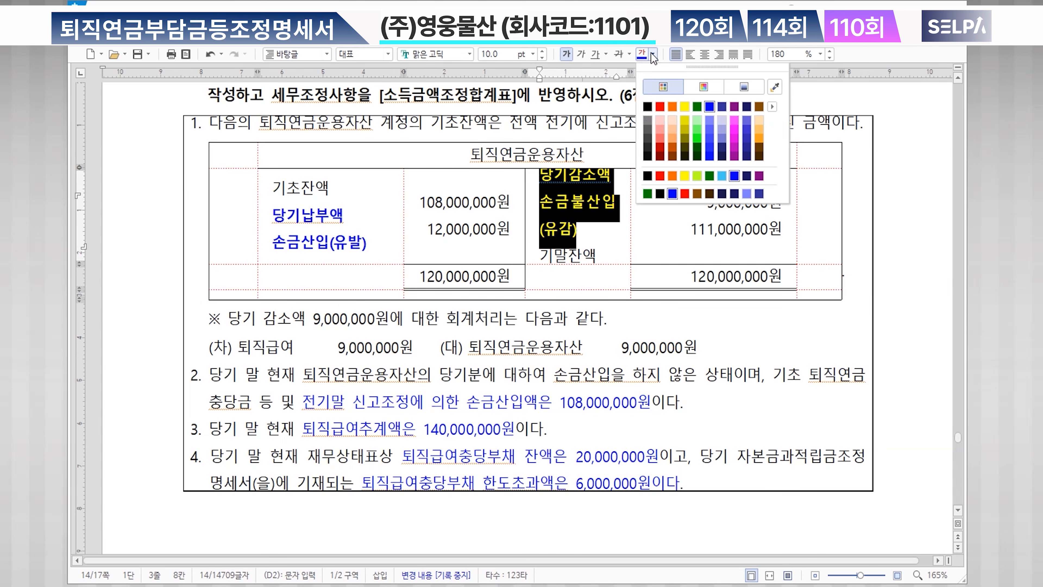
click(660, 107)
click(725, 202)
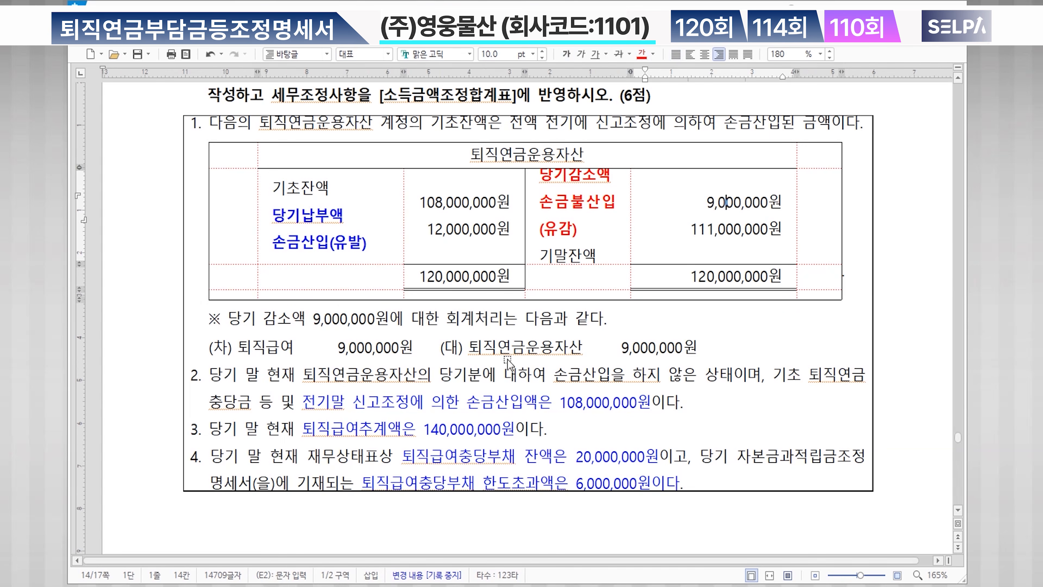
click(553, 346)
click(315, 346)
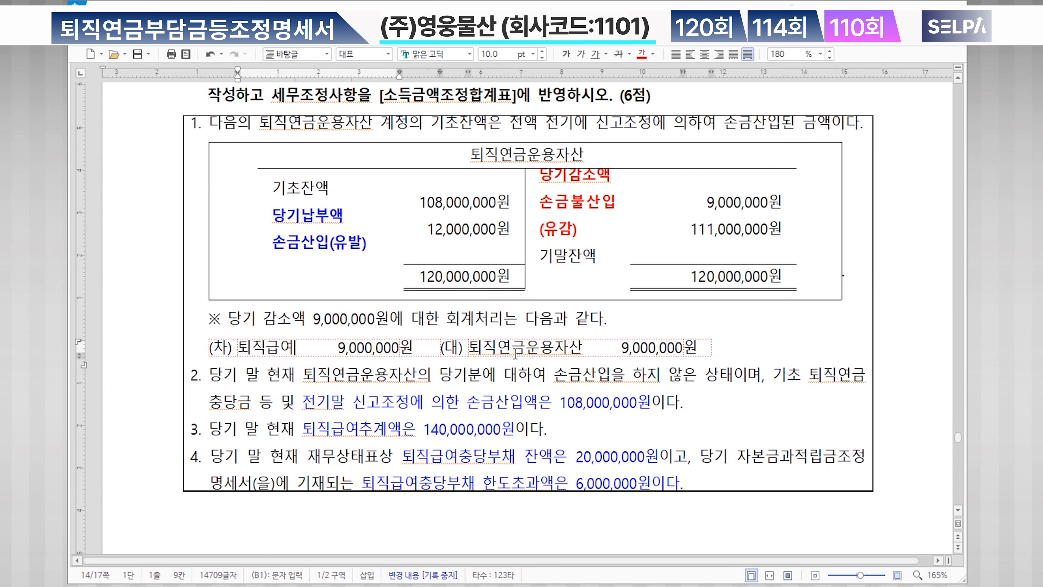
key(ctrl)
key(ctrl)
key(ctrl)
key(ctrl)
- Switch to KcLep, open the 퇴직연금부담금등조정명세서 from 법인조정 I and place its window below the problem's account table
key(alt+Tab)
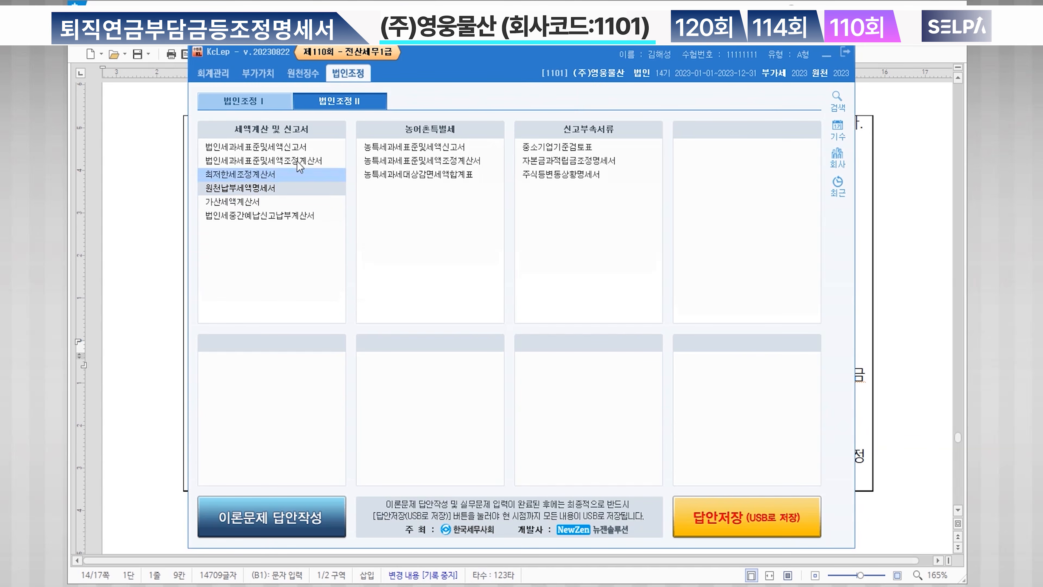
click(272, 96)
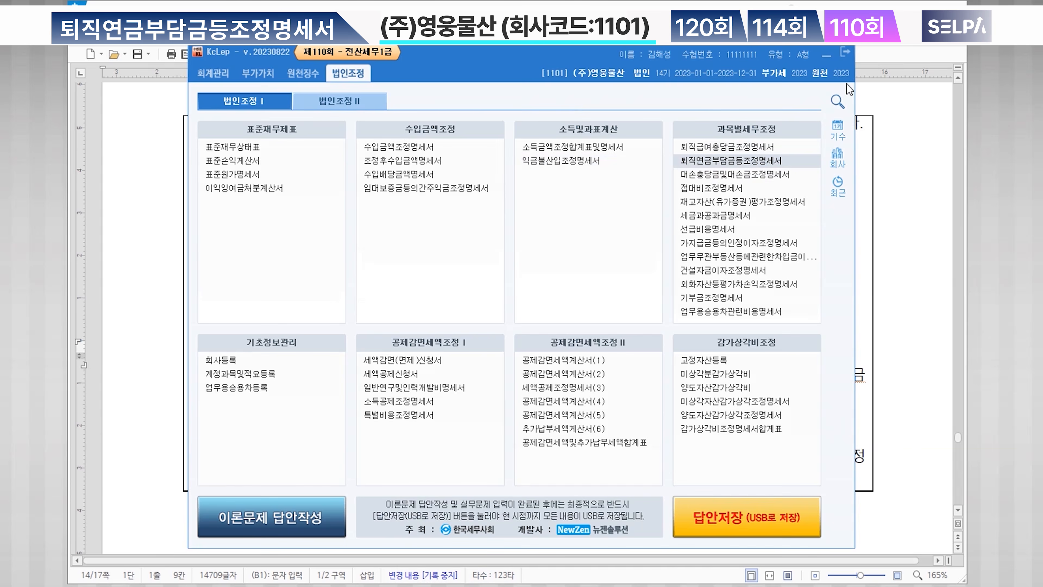
click(831, 55)
drag(536, 139, 564, 316)
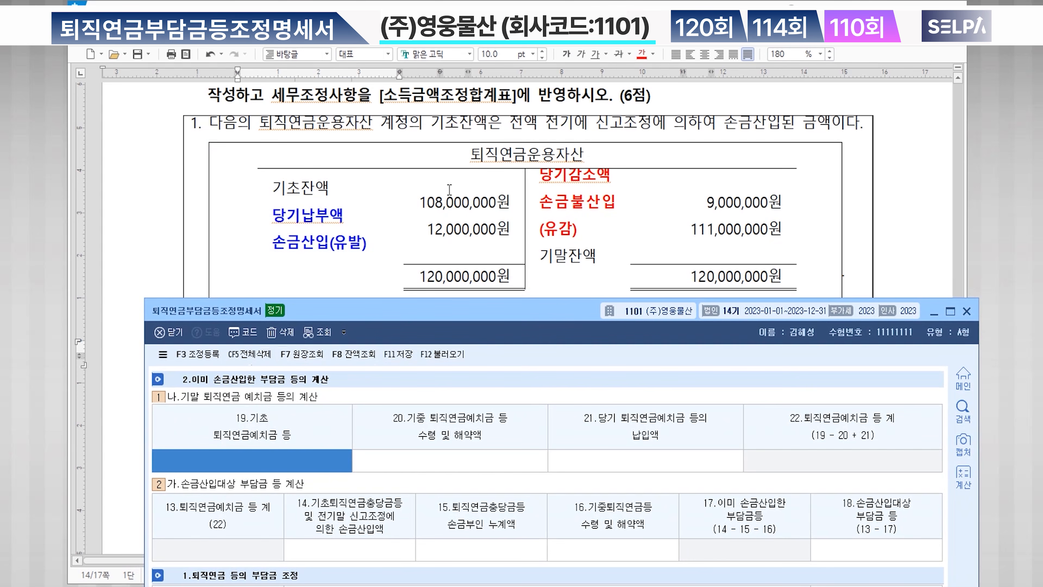
- Enter 108,000,000 as 19.기초 퇴직연금예치금 등, 9,000,000 as 20.기중 수령 및 해약액 and 12,000,000 as 21.당기 납입액
text(108000000)
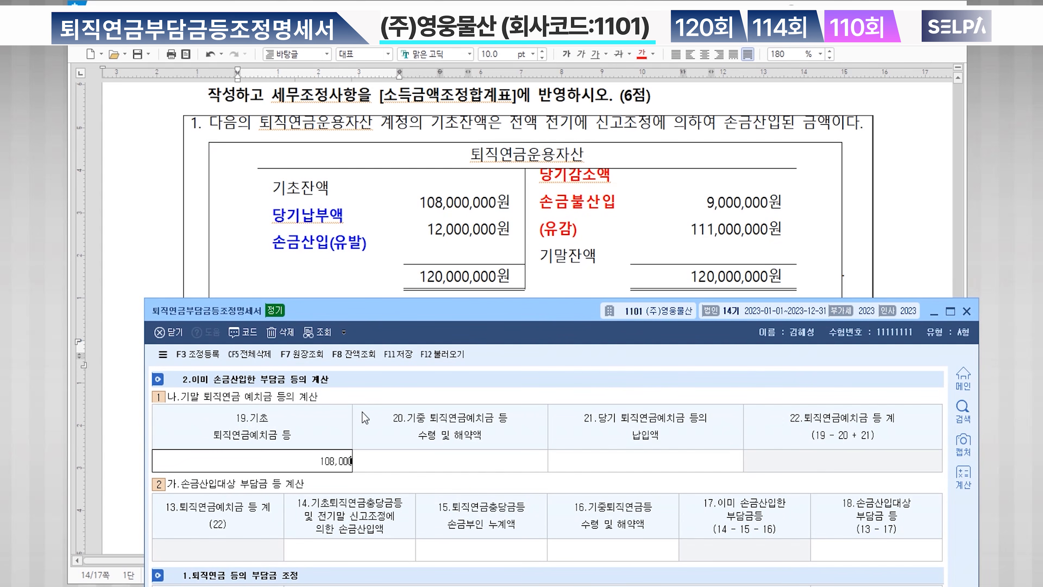
key(Return)
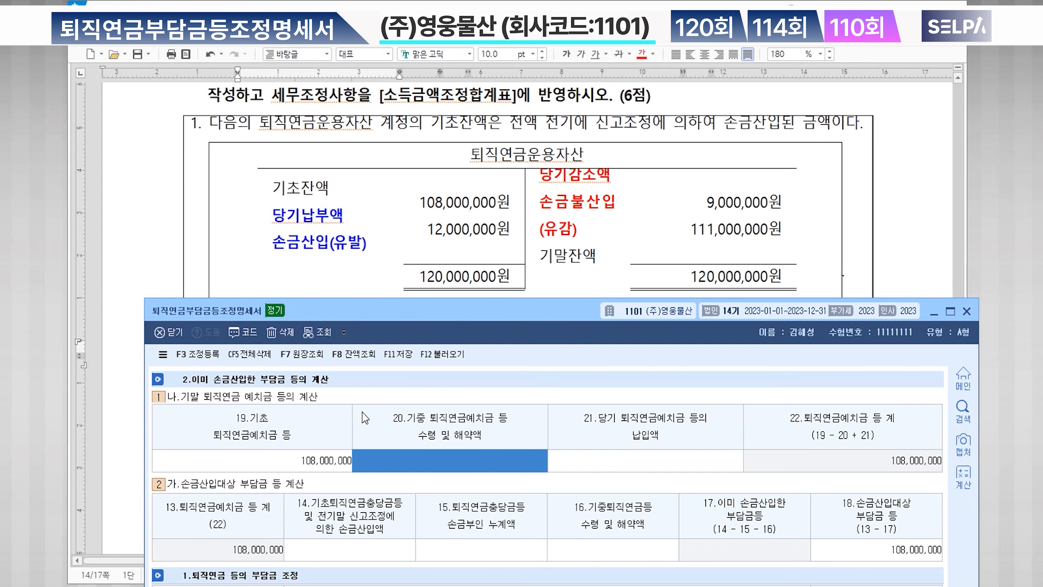
text(9000000)
key(Return)
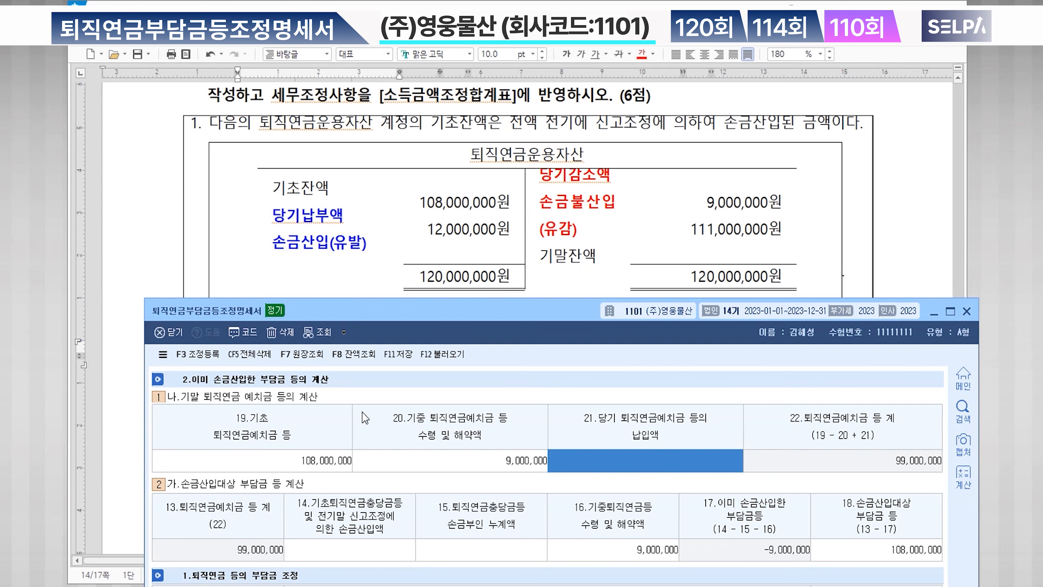
text(12000000)
key(Return)
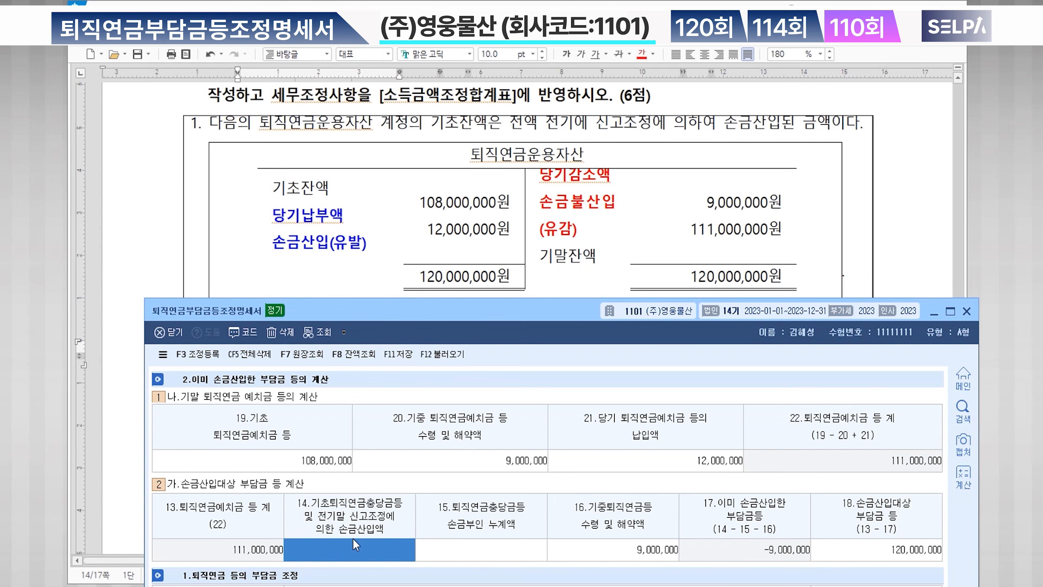
- Enter 108,000,000 as 14.기초퇴직연금충당금등 및 전기말 신고조정에 의한 손금산입액
click(359, 547)
text(108,000,000)
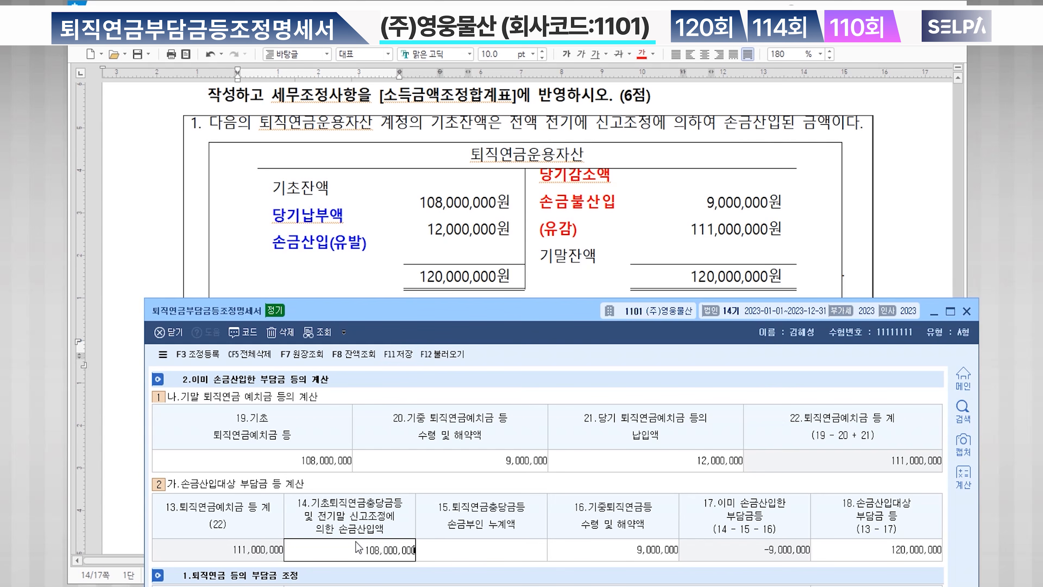
key(Return)
- Under 퇴직연금 등의 부담금 조정, enter 140,000,000 as 1.퇴직급여추계액, 20,000,000 as 2.장부상 기말잔액 and 6,000,000 as 4.당기말 부인 누계액
scroll(513, 287, down, 5)
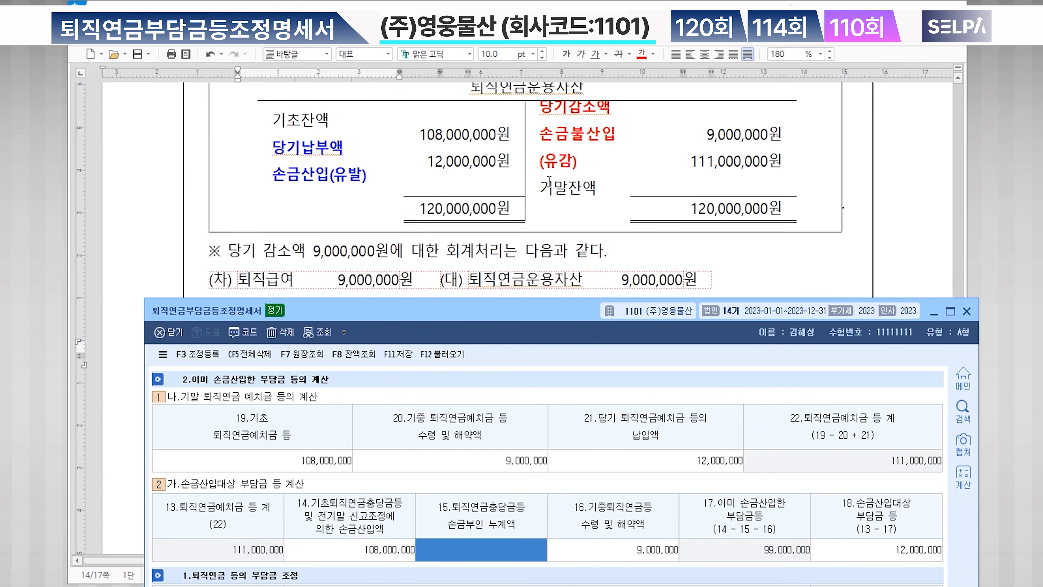
drag(518, 312, 514, 191)
scroll(545, 135, down, 3)
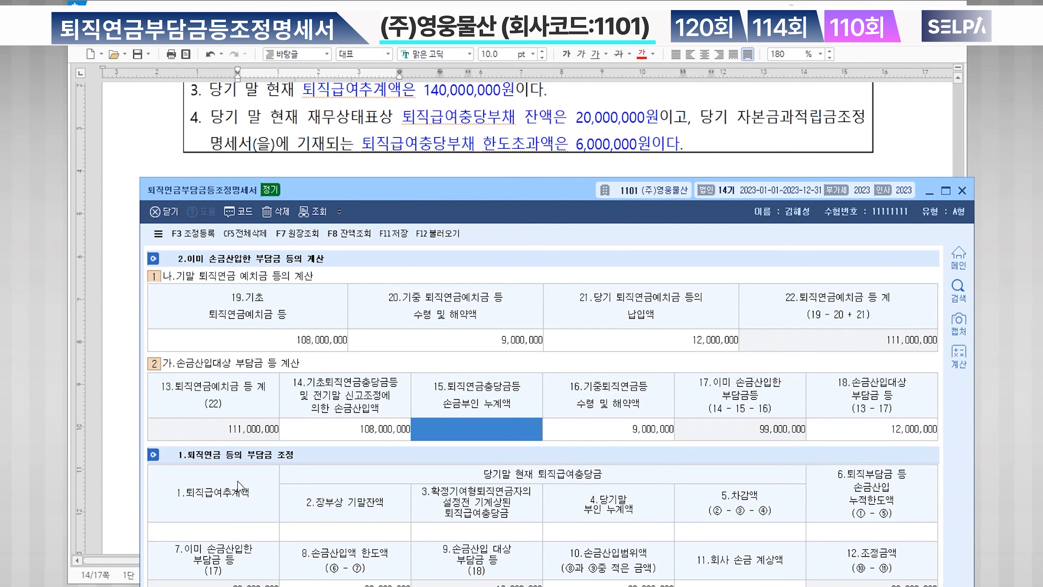
click(240, 531)
text(140,000,000)
key(Return)
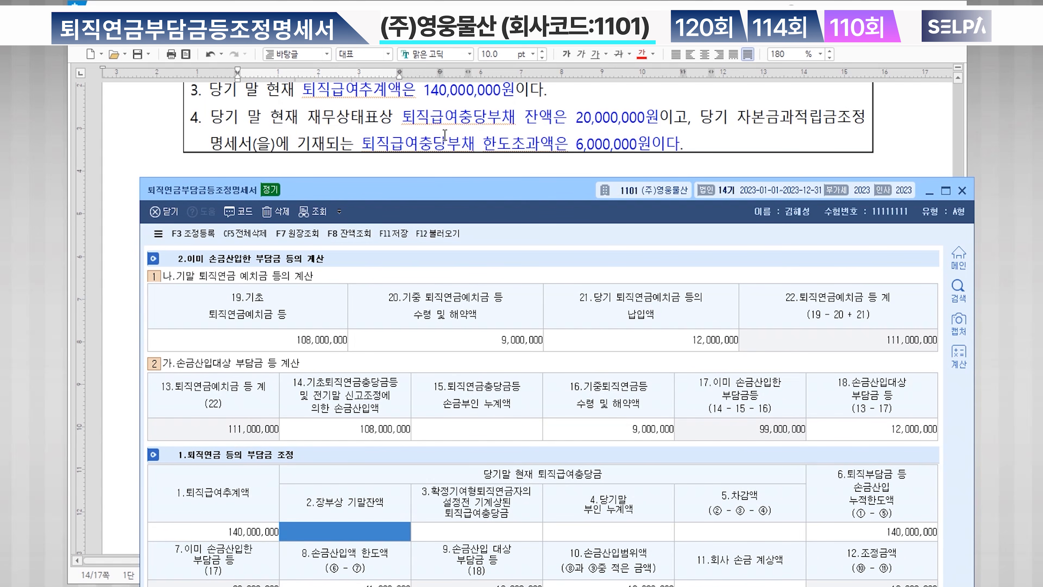
text(20000000)
key(Return)
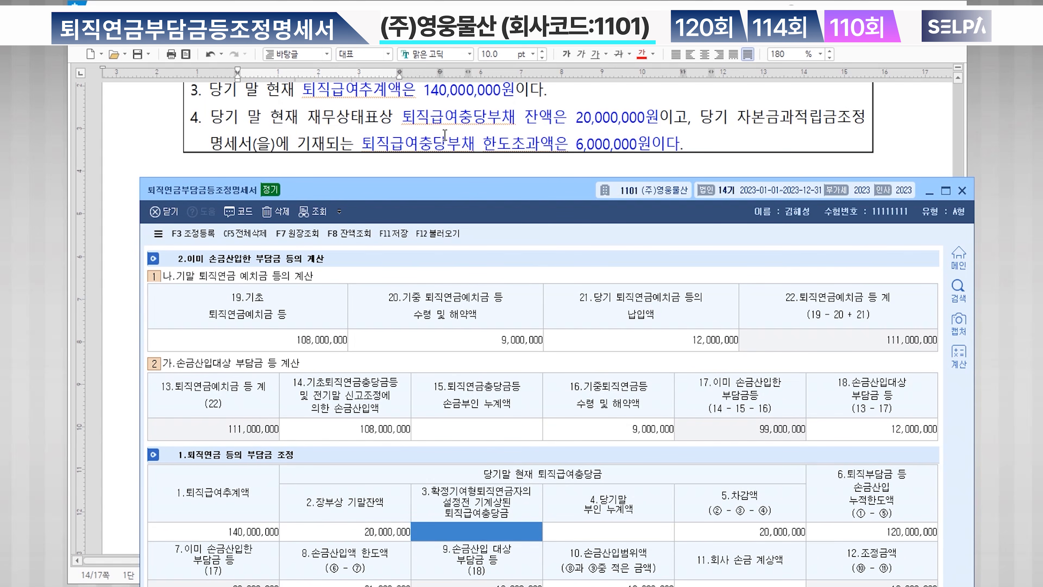
key(Return)
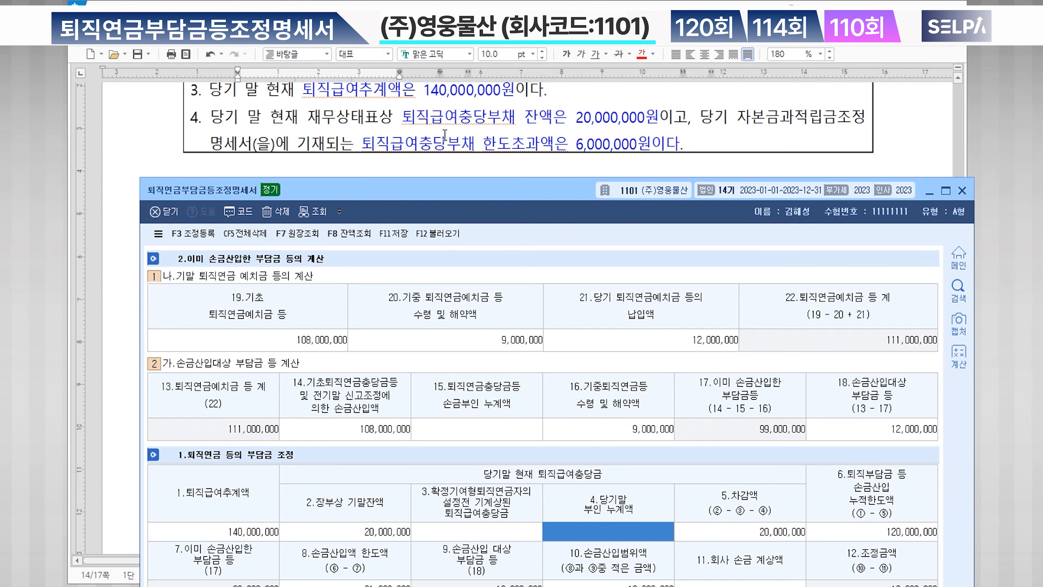
text(6000000)
key(Return)
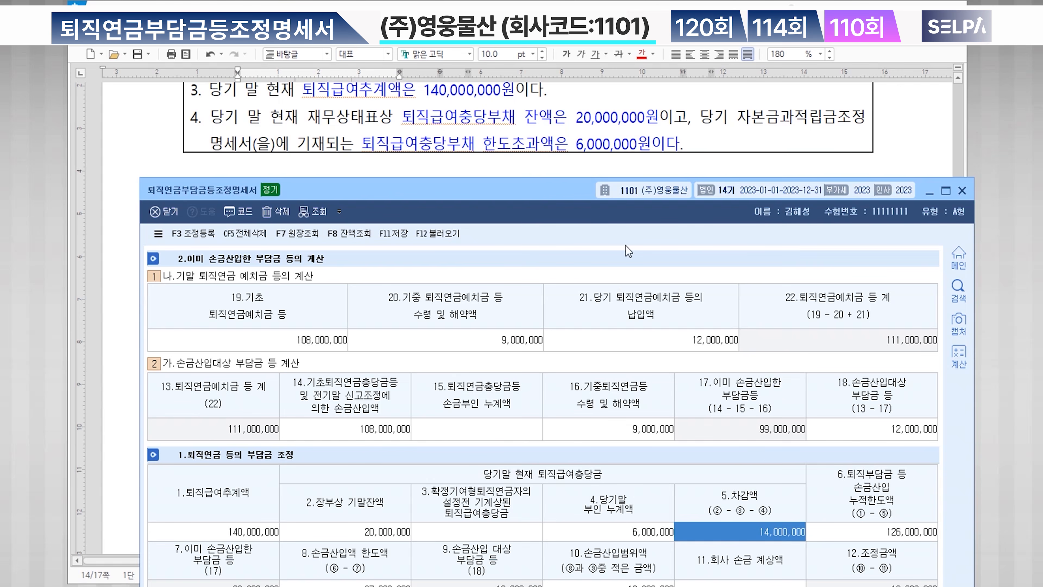
- Open the 조정 등록 window and check the 당기납부액 in the problem's 퇴직연금운용자산 account
drag(578, 200, 571, 76)
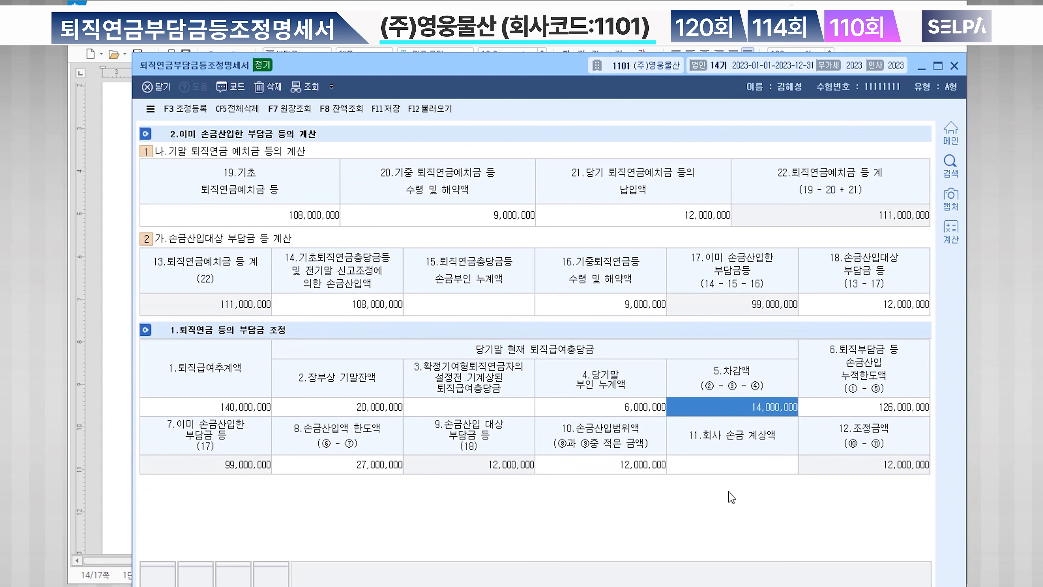
click(201, 109)
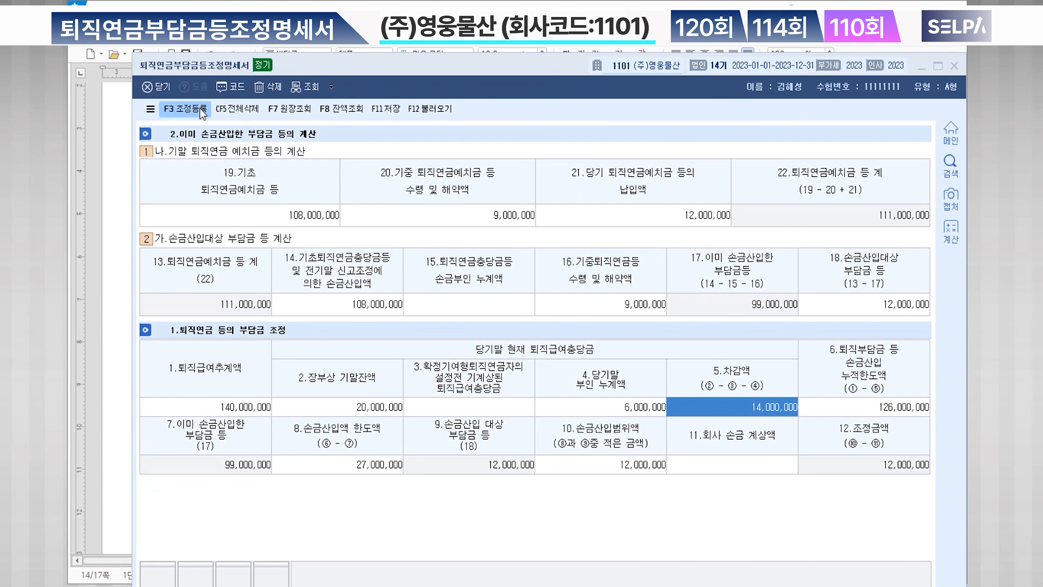
click(629, 429)
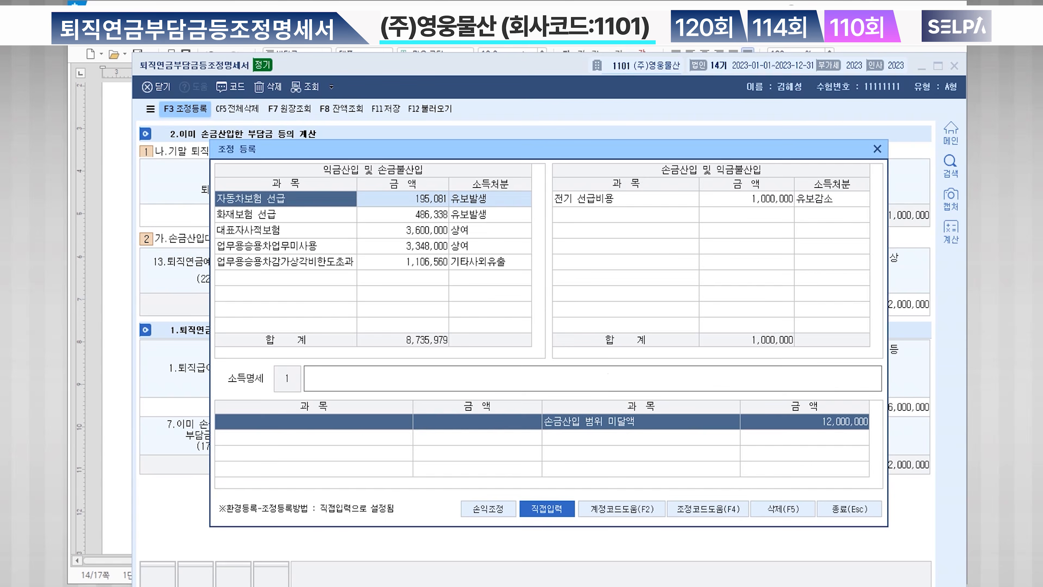
key(alt+Tab)
scroll(391, 295, up, 10)
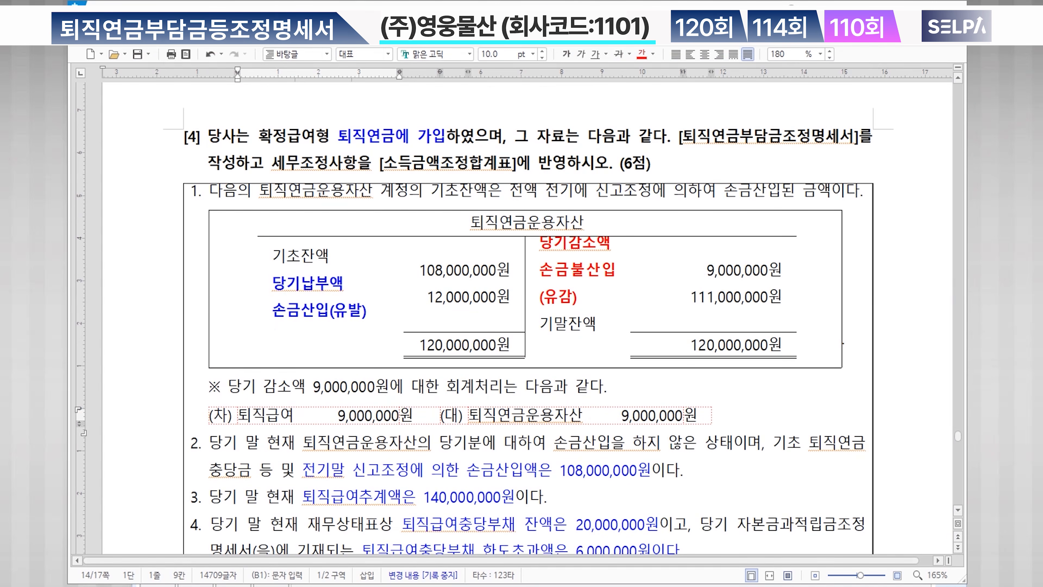
key(alt+Tab)
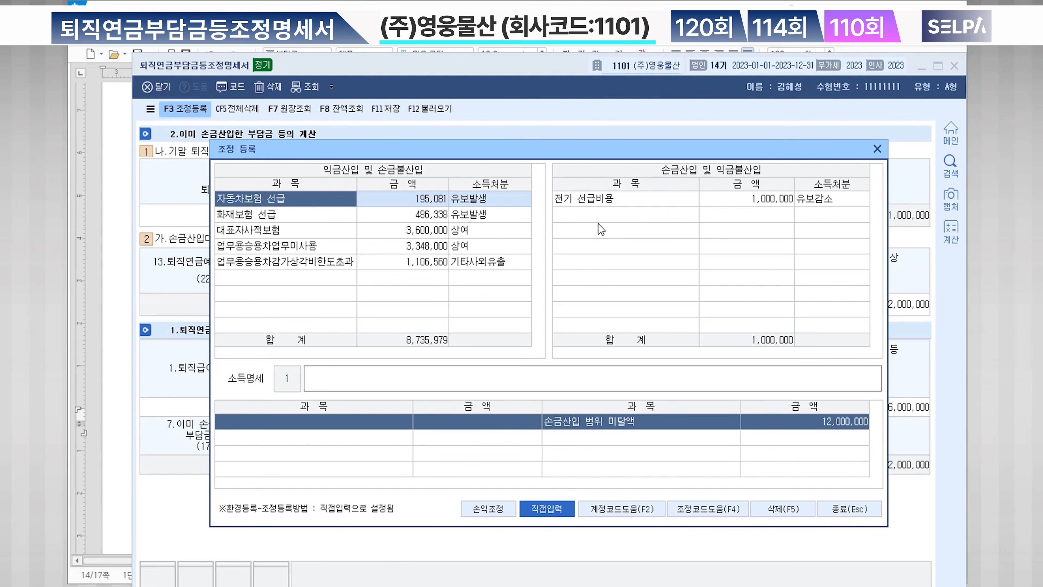
- Add '퇴직연금 납입액' of 12,000,000 with the disposition 유보발생 under 손금산입 및 익금불산입
click(604, 215)
text(퇴직연)
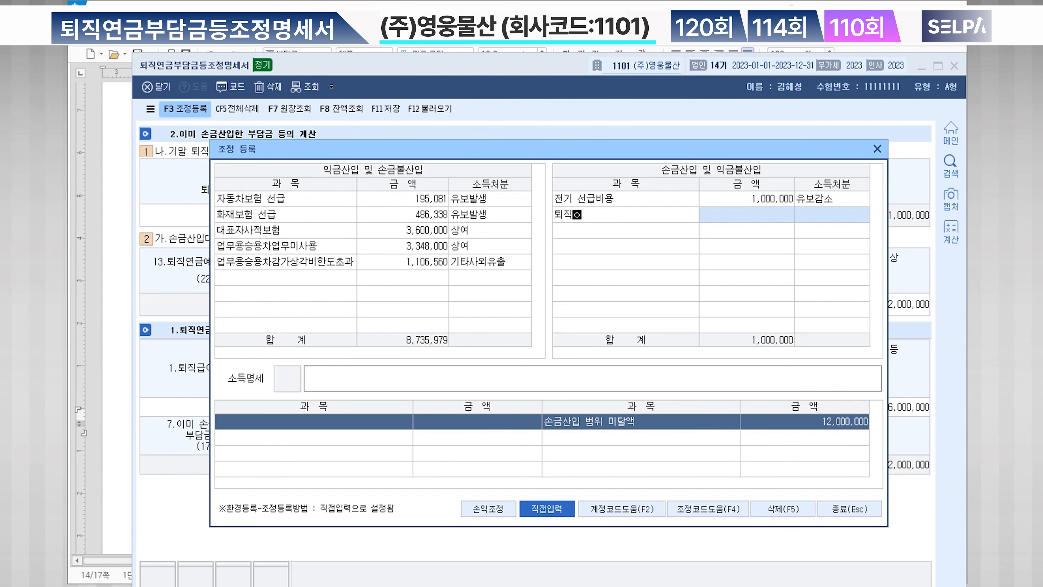
text(금 납입액)
key(Return)
text(12000000)
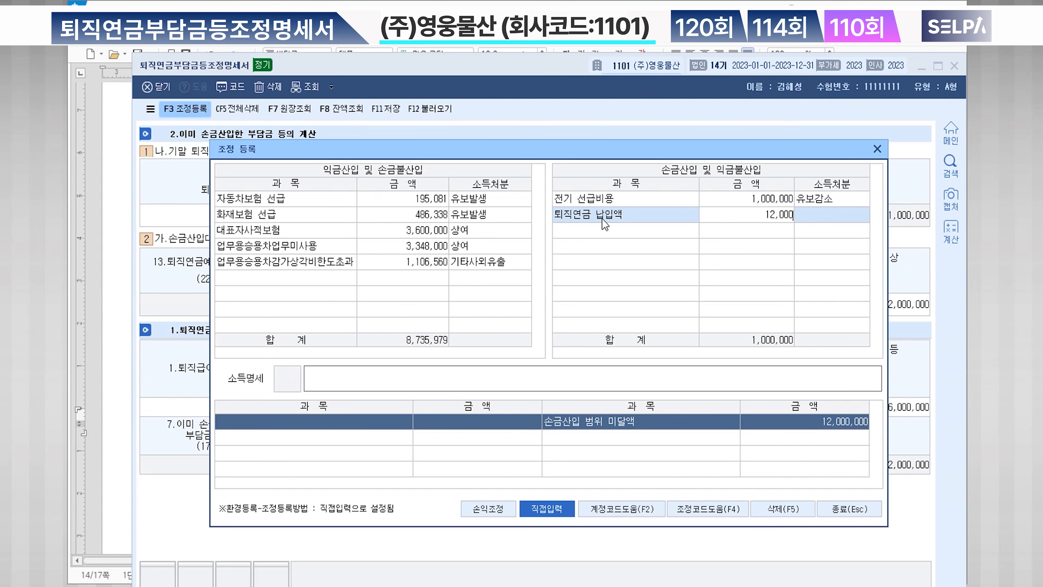
key(Return)
key(1)
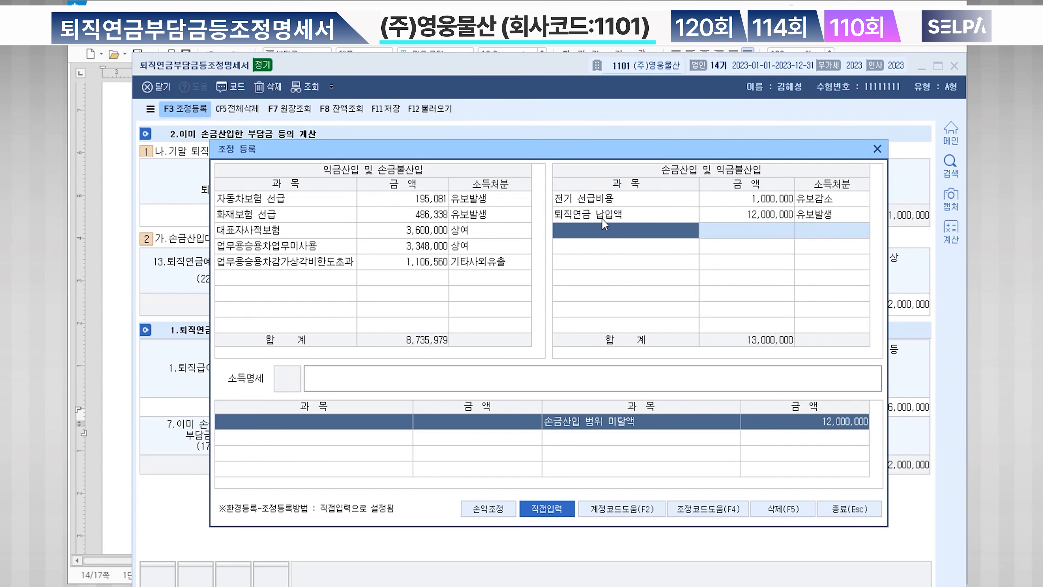
- Add '퇴직연금 지급액' of 9,000,000 with the disposition 유보감소 under 익금산입 및 손금불산입, and close the 조정 등록 window
click(355, 420)
key(alt+Tab)
click(604, 272)
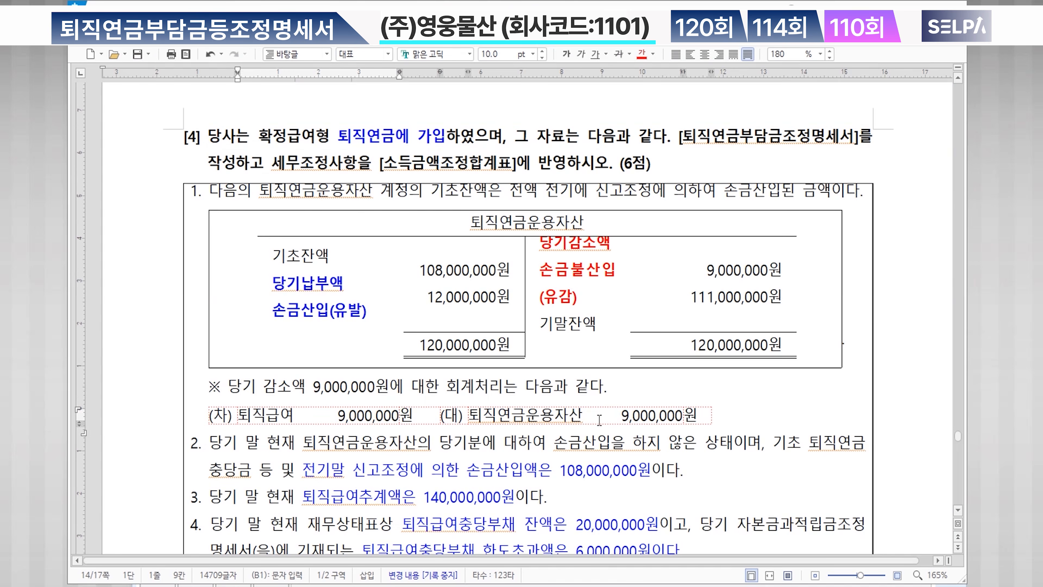
key(alt+Tab)
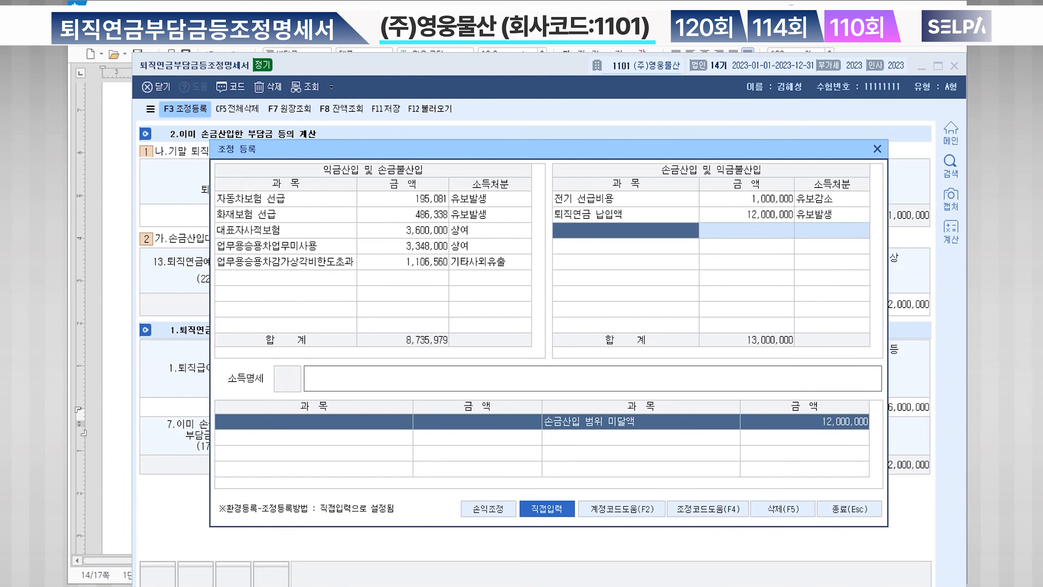
click(272, 276)
text(퇴직연ㄱ)
text(금 지급액)
key(Return)
text(9000000)
key(Return)
text(2)
key(Return)
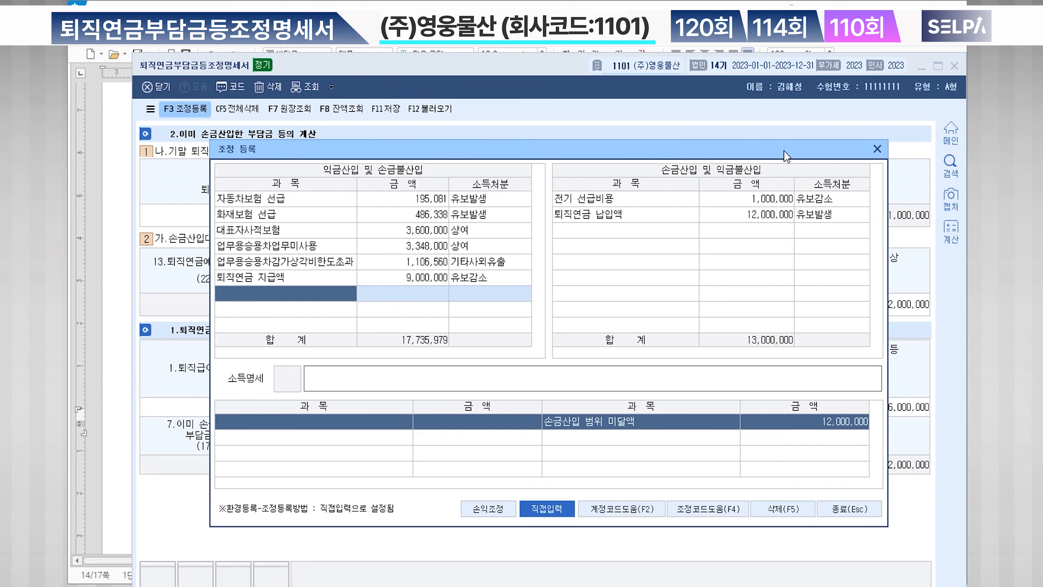
click(842, 511)
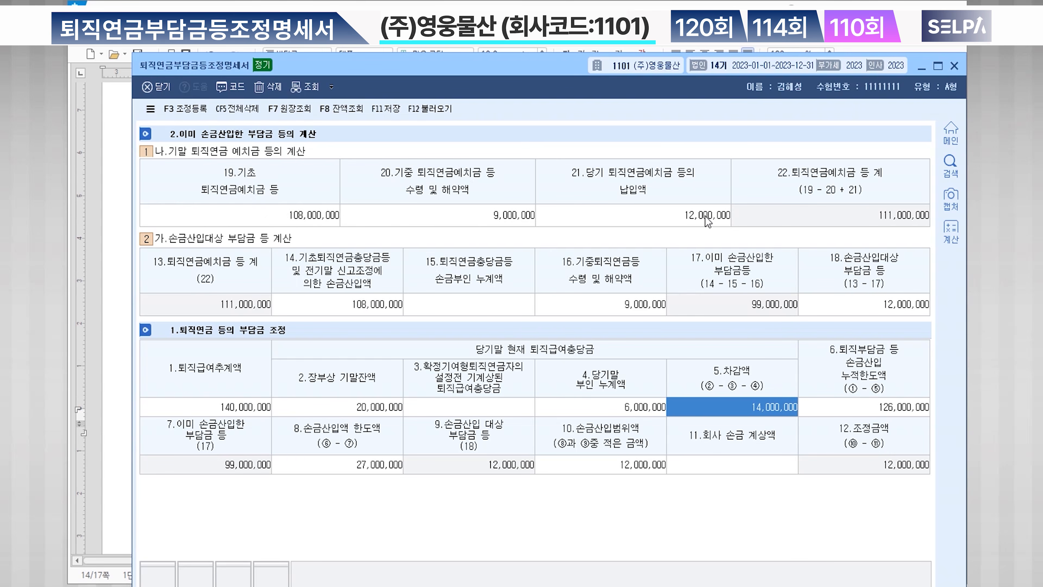
- Review the entered amounts in fields 19, 20, 21, 14, 16, 1, 2 and 4 of the statement
click(303, 226)
click(465, 224)
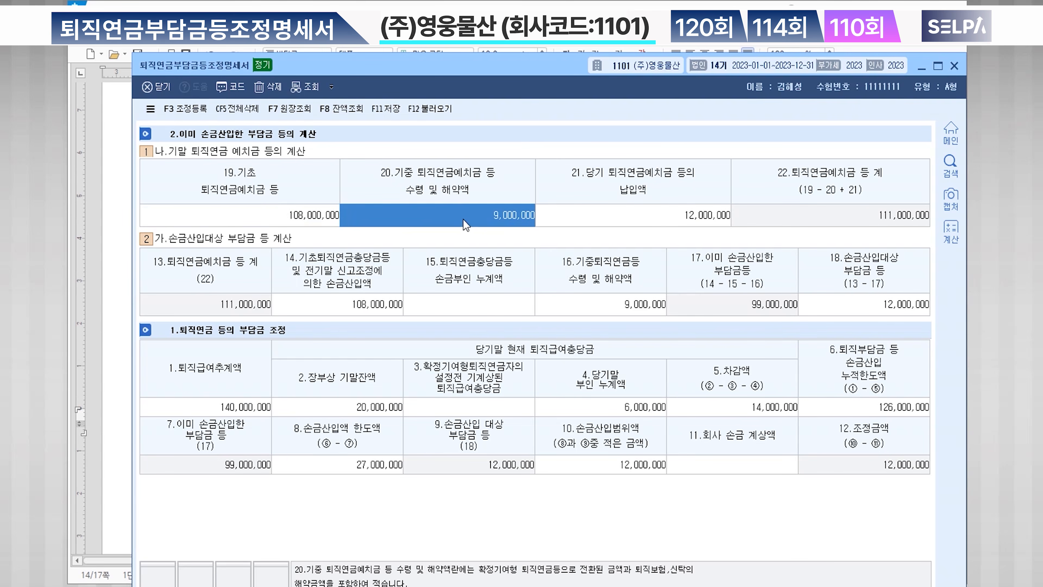
click(657, 221)
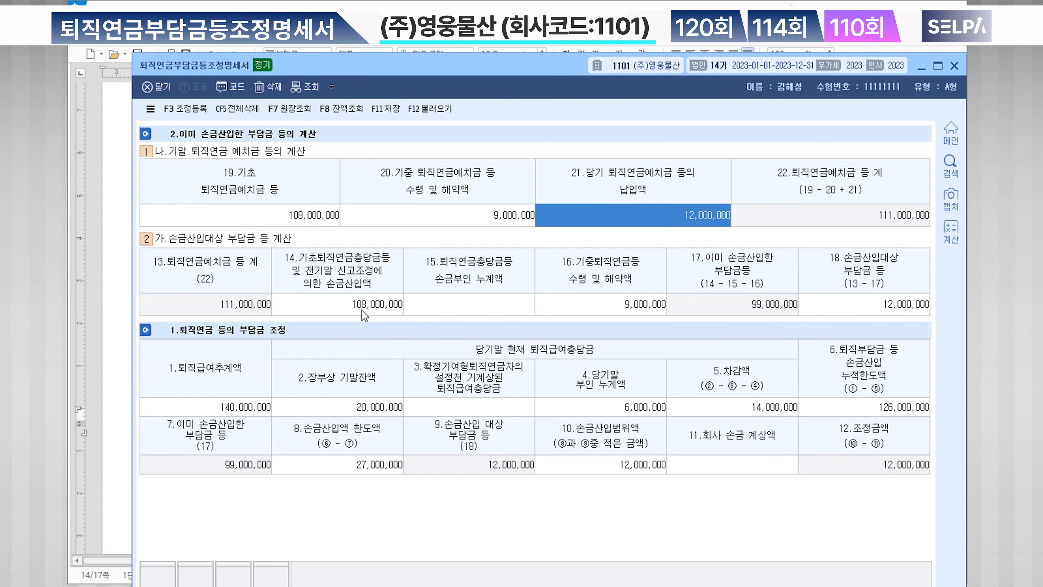
click(376, 309)
click(629, 304)
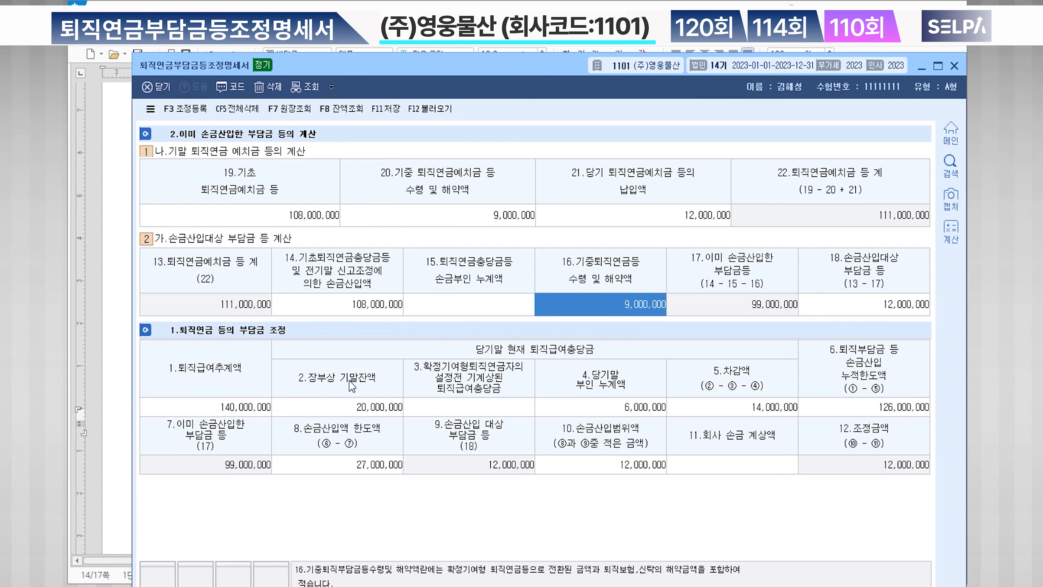
click(236, 408)
click(346, 406)
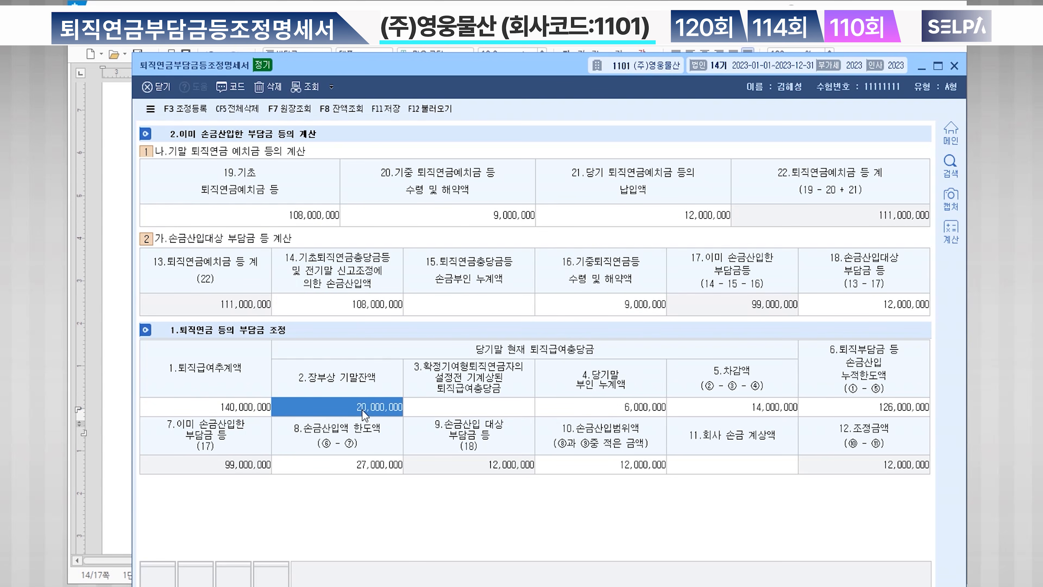
click(614, 408)
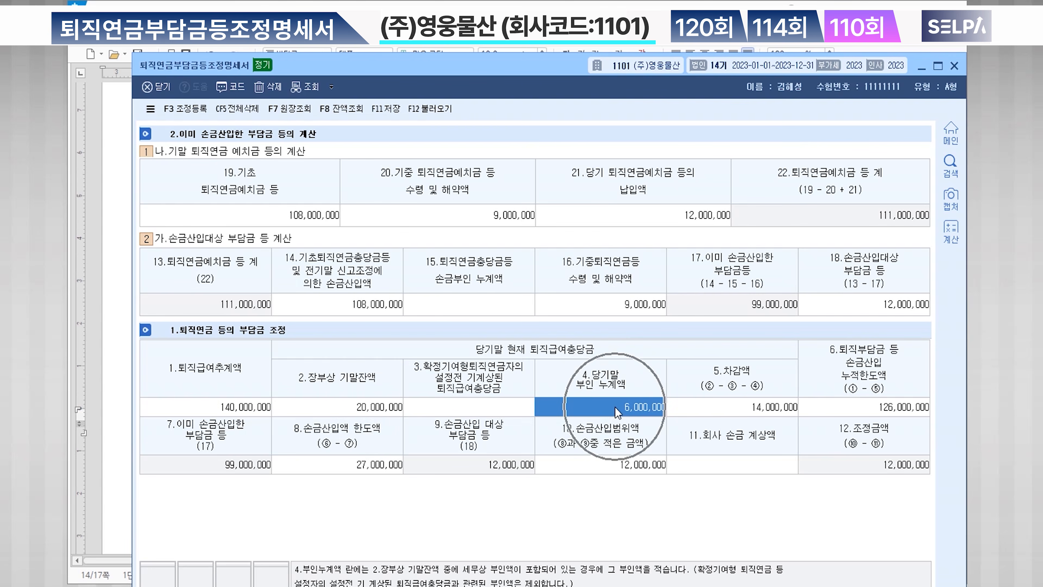